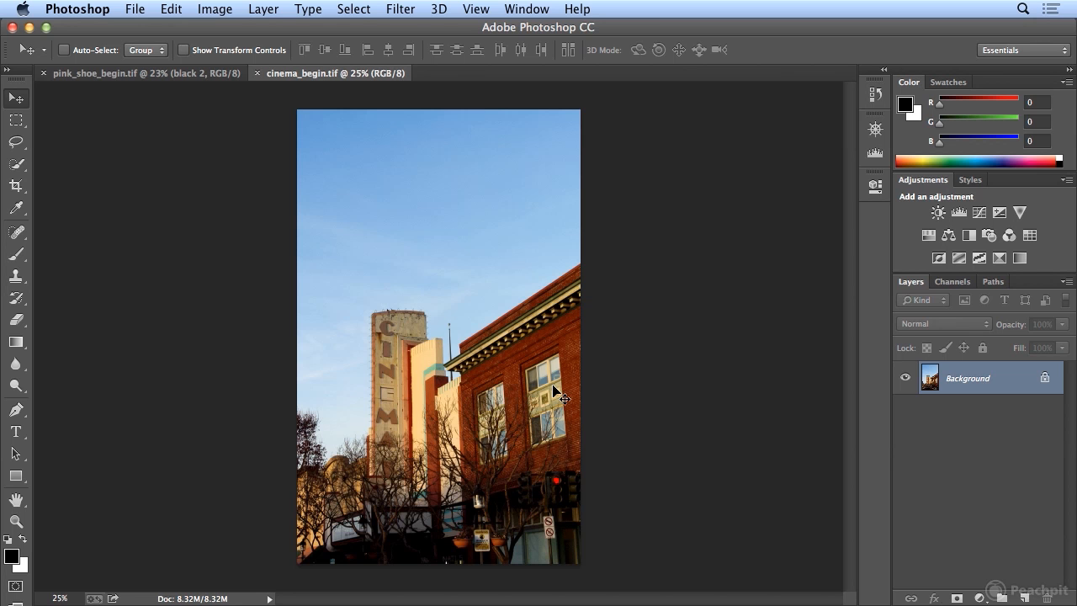
Convert the cinema_begin.tif image to Grayscale mode, discarding its color information
left_click(222, 10)
mouse_move(224, 34)
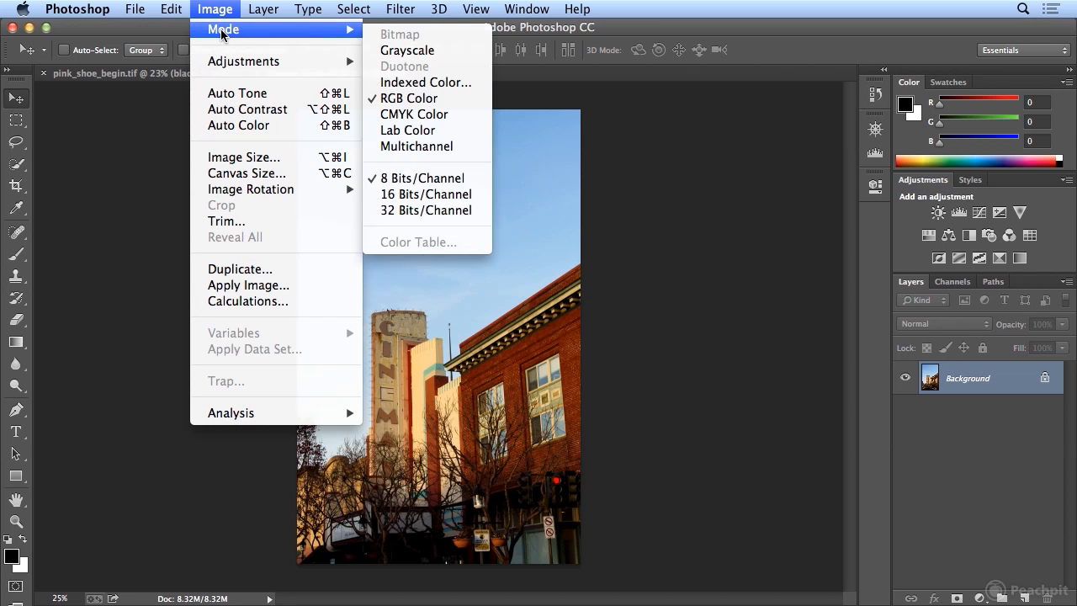
left_click(429, 52)
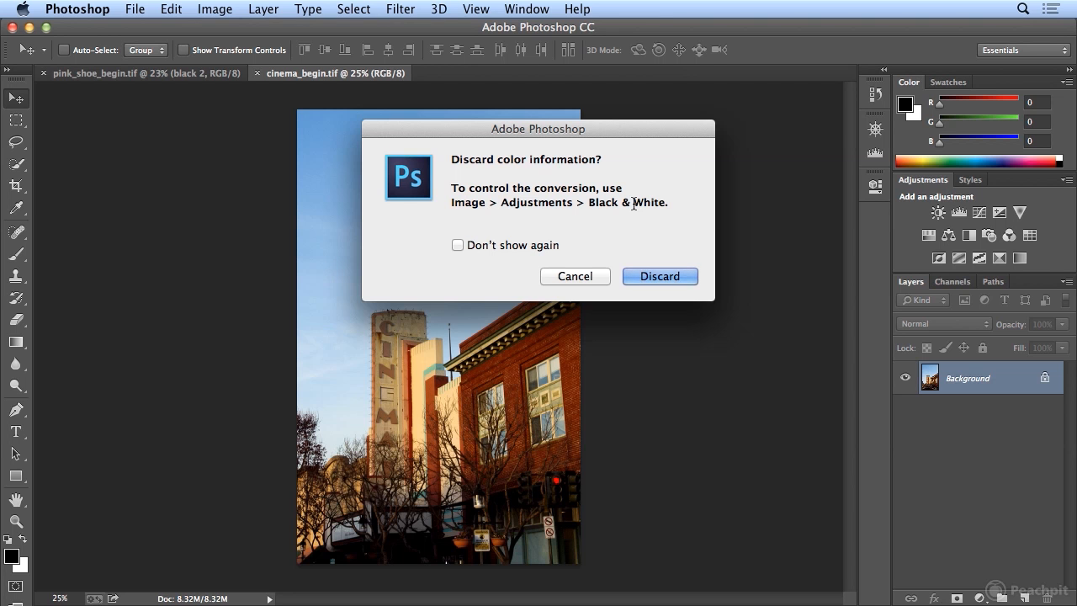
left_click(664, 281)
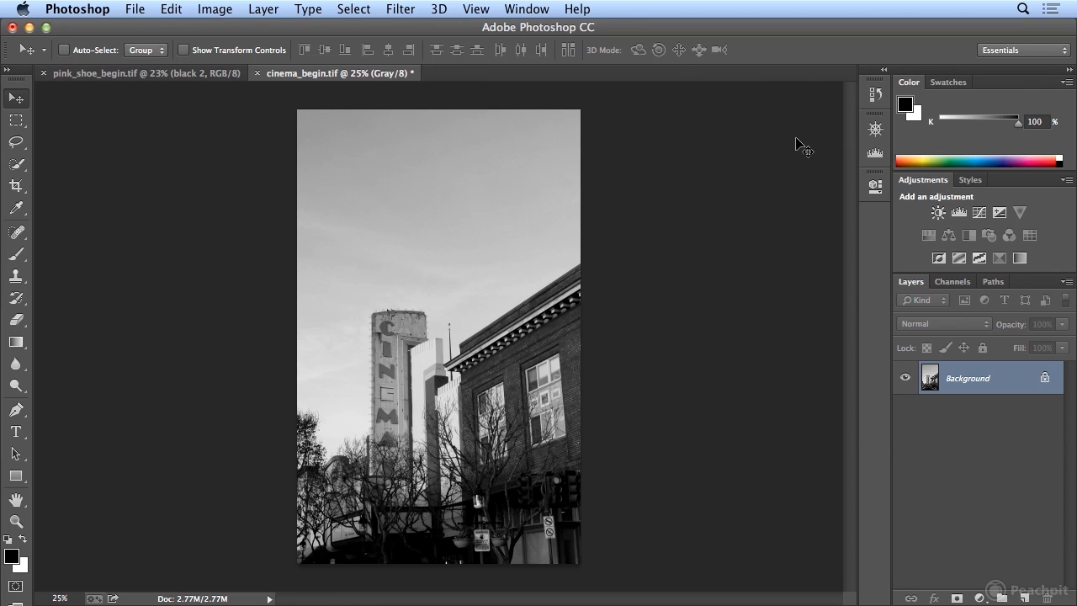
Create a new document from the Grayscale history state of cinema_begin.tif
left_click(874, 95)
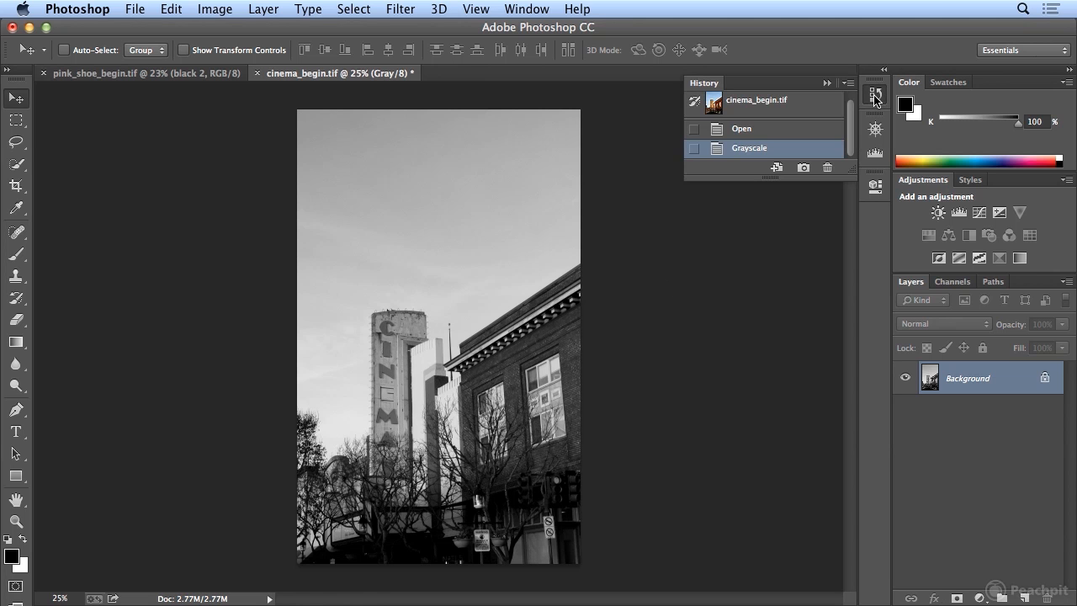
left_click_drag(852, 174, 851, 296)
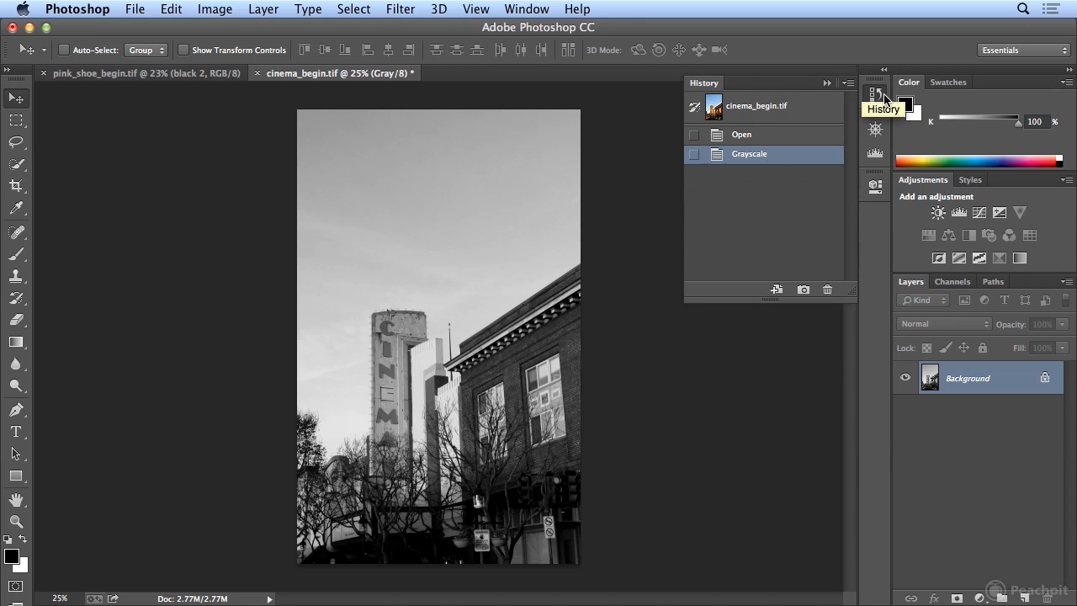
left_click(776, 290)
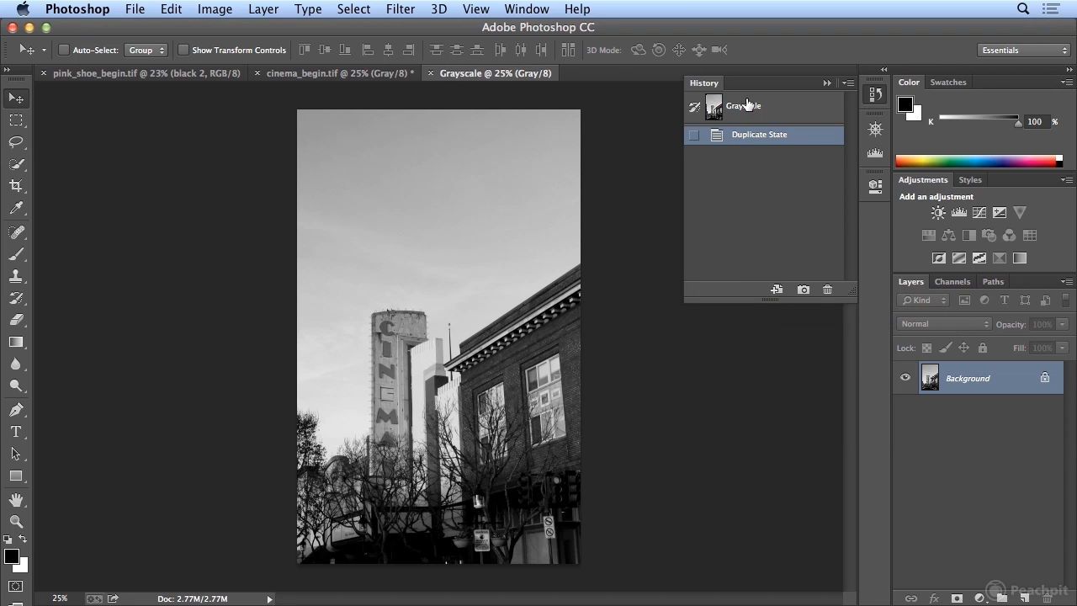
left_click(876, 99)
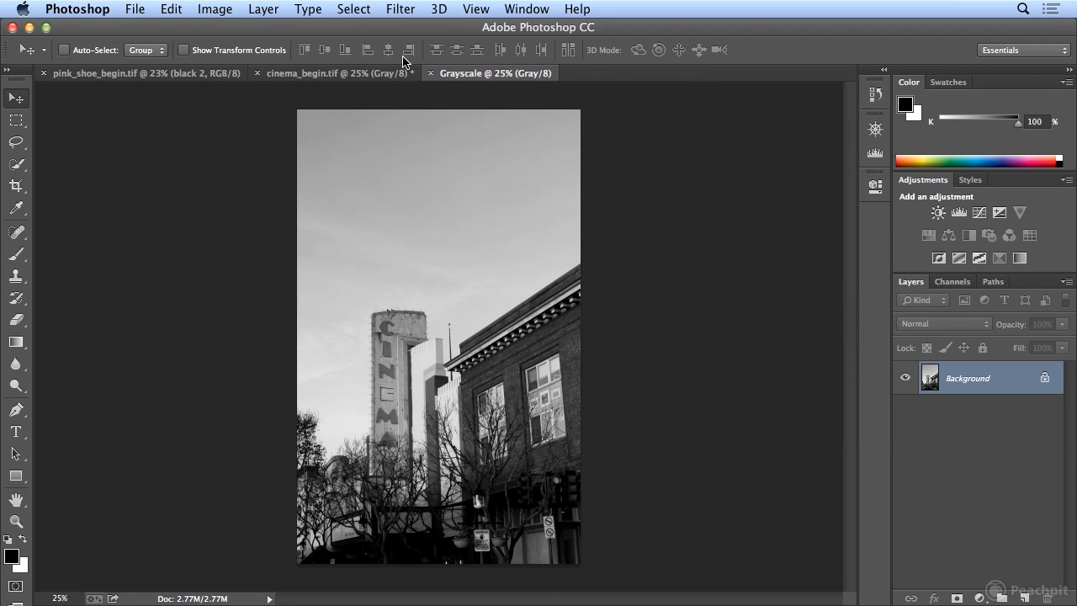
Undo the grayscale conversion in cinema_begin.tif and add a Black & White adjustment layer above its background
left_click(370, 73)
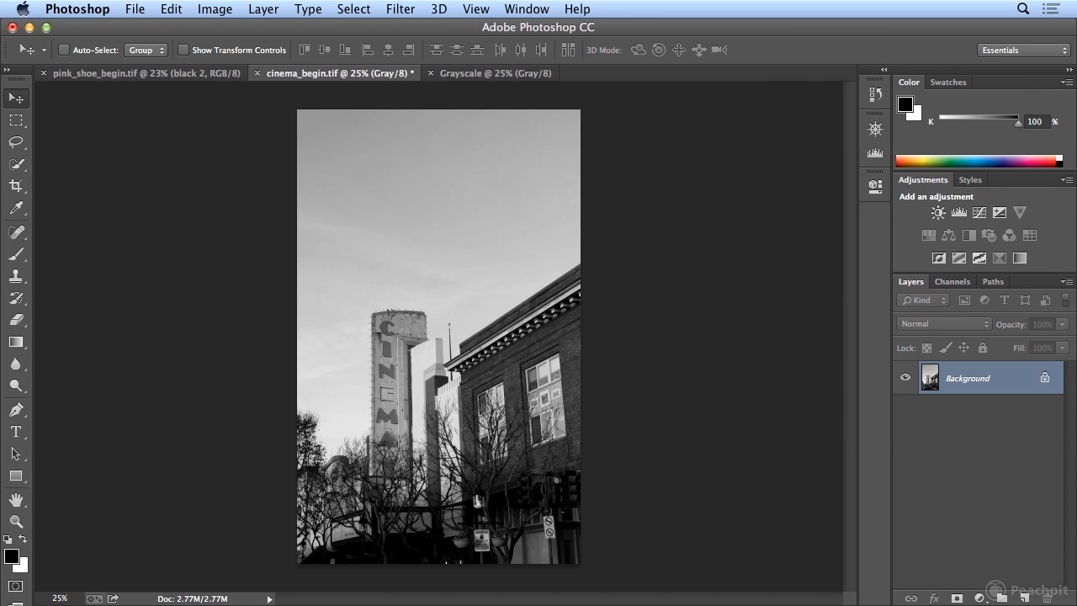
left_click(215, 9)
mouse_move(204, 63)
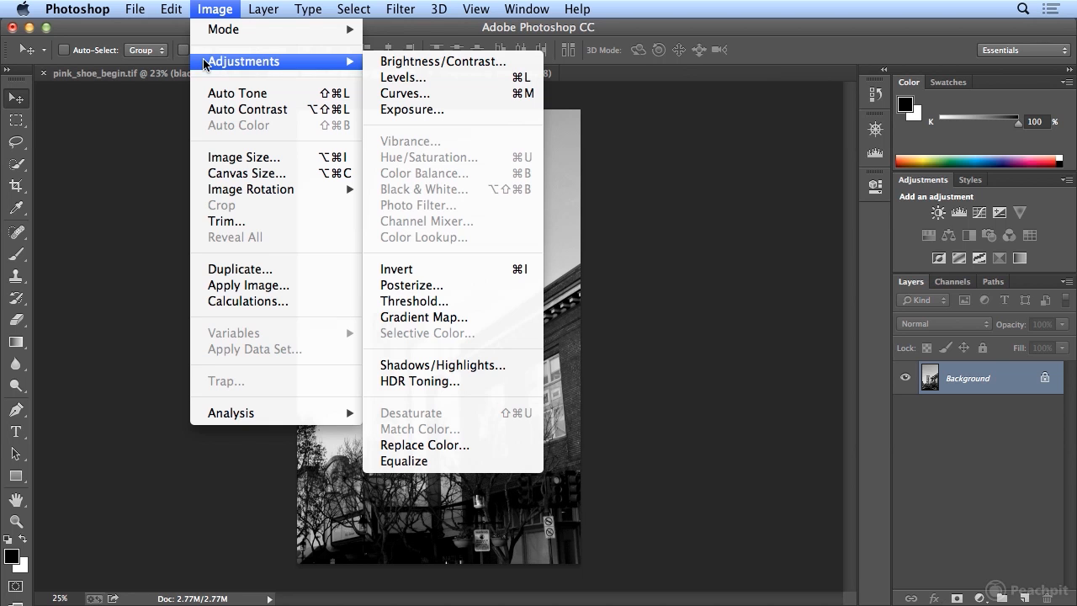
left_click(208, 9)
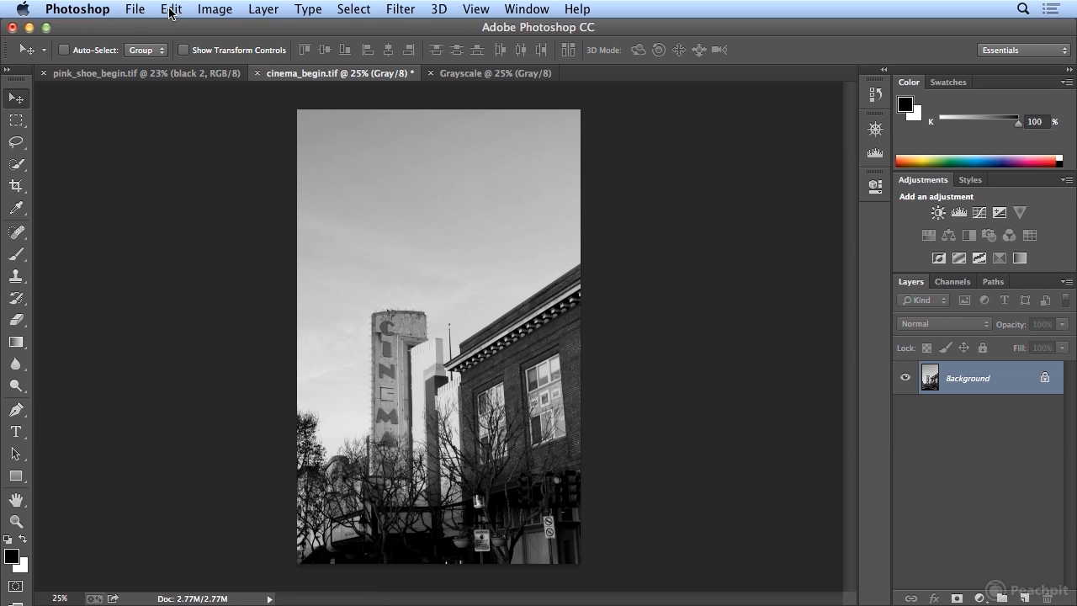
left_click(170, 10)
left_click(172, 26)
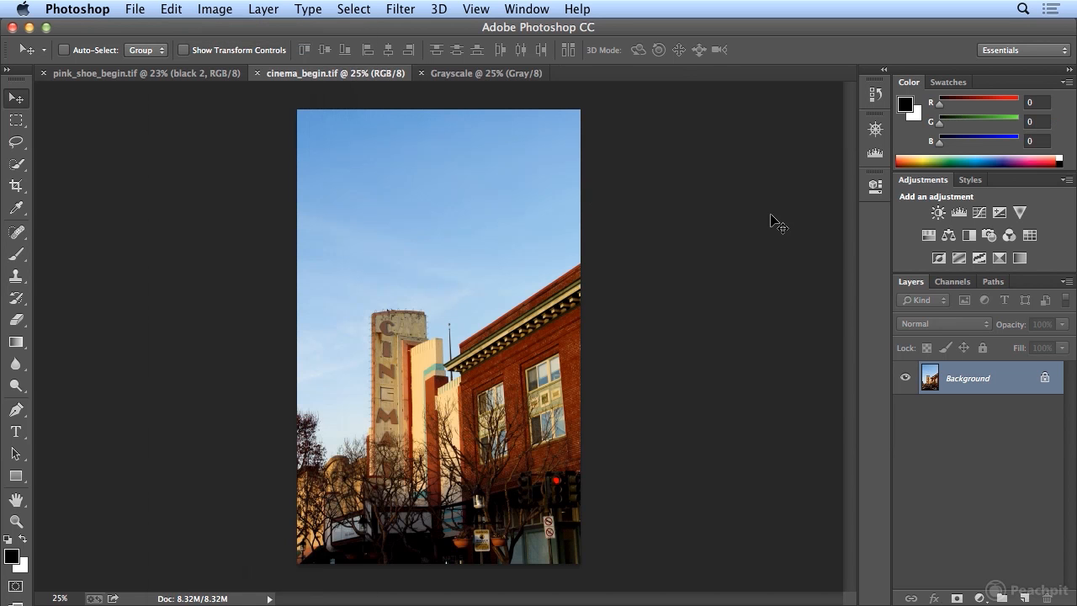
left_click(969, 237)
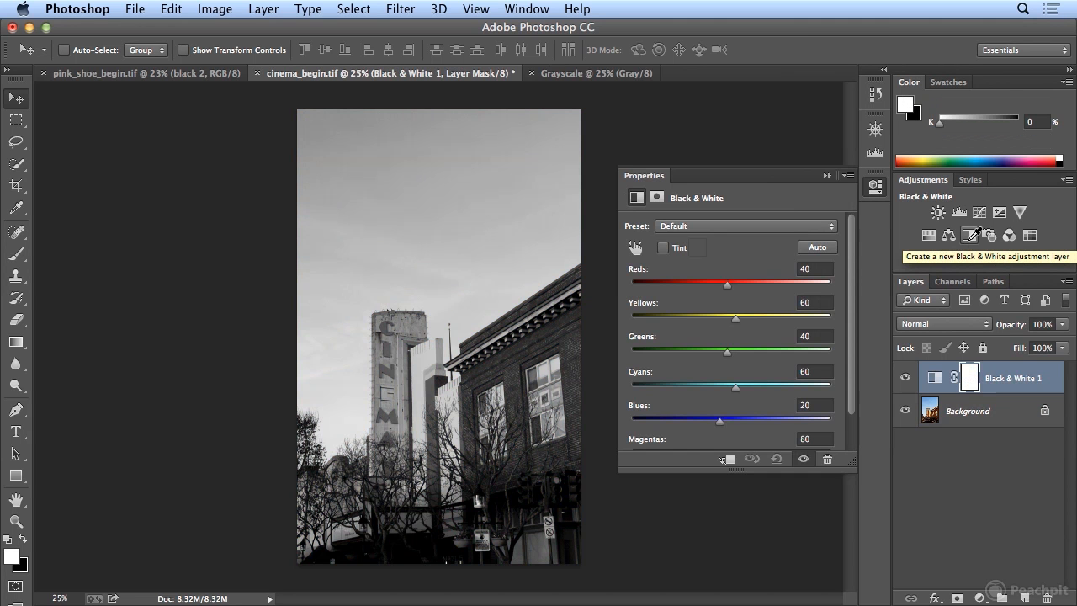
Compare the default Black & White adjustment in cinema_begin.tif with the Grayscale document by alternating between them
left_click(610, 75)
left_click(491, 78)
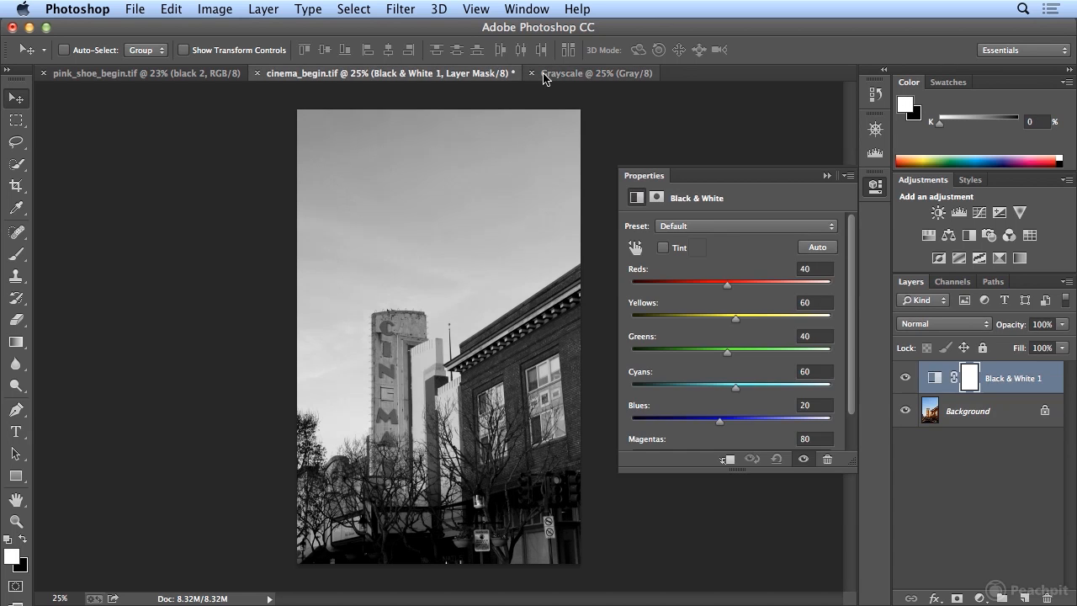
left_click(589, 74)
left_click(481, 73)
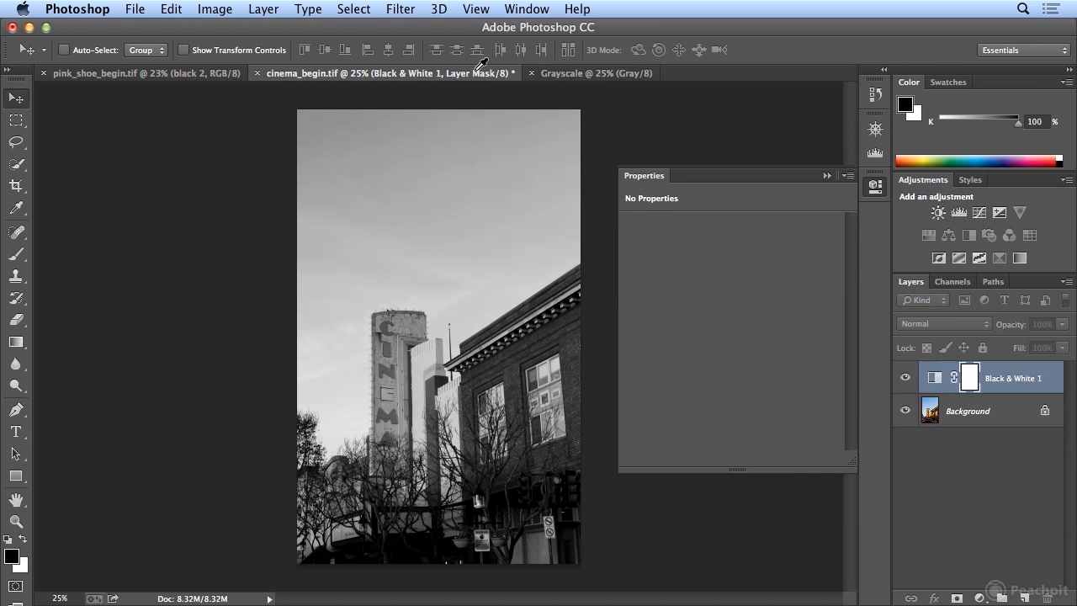
left_click(579, 74)
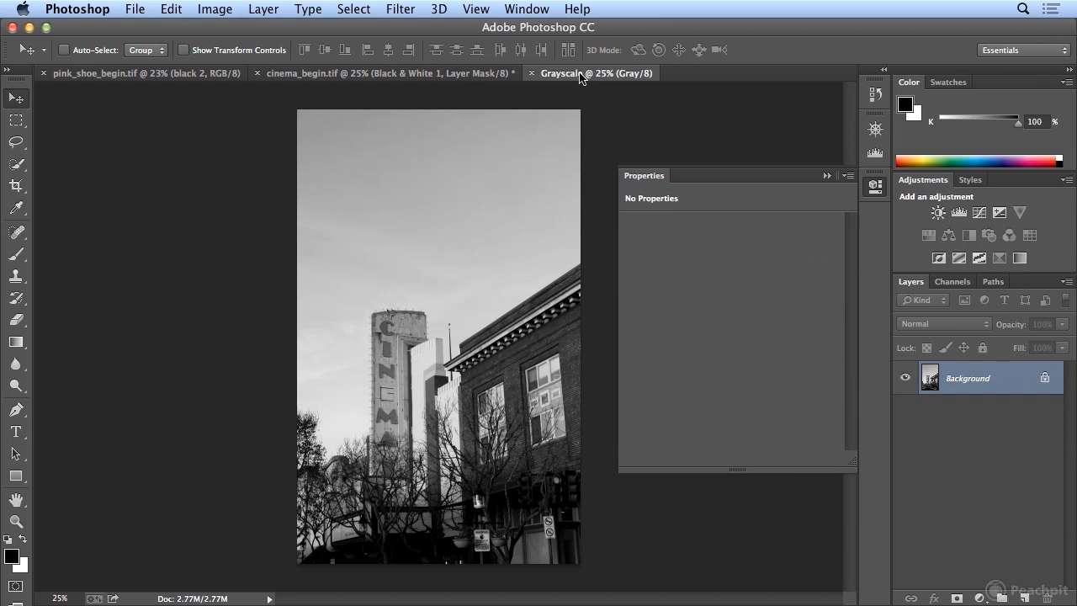
left_click(448, 75)
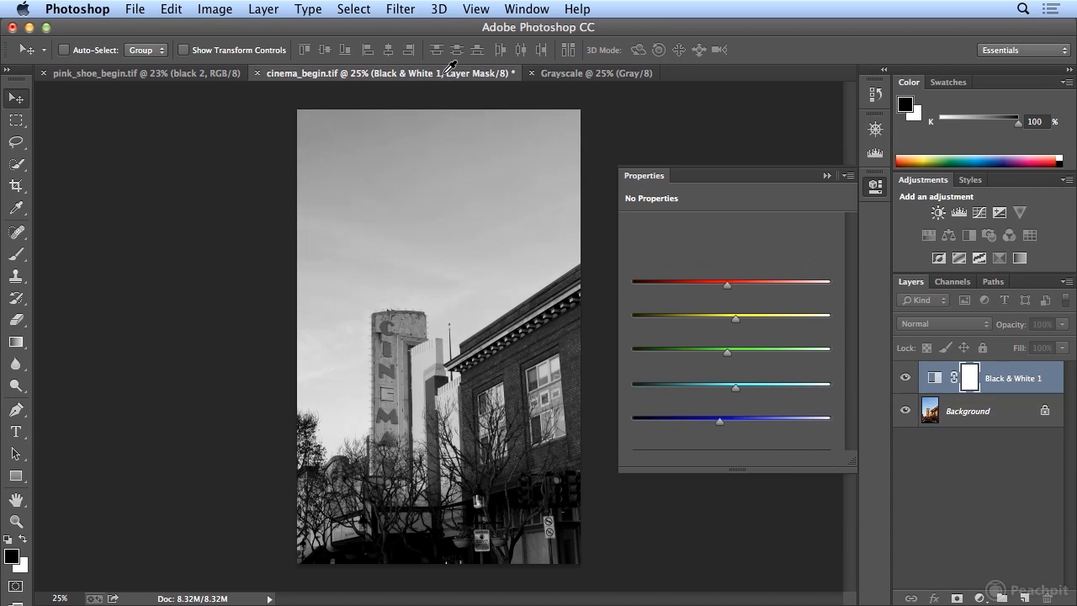
left_click(591, 75)
left_click(463, 74)
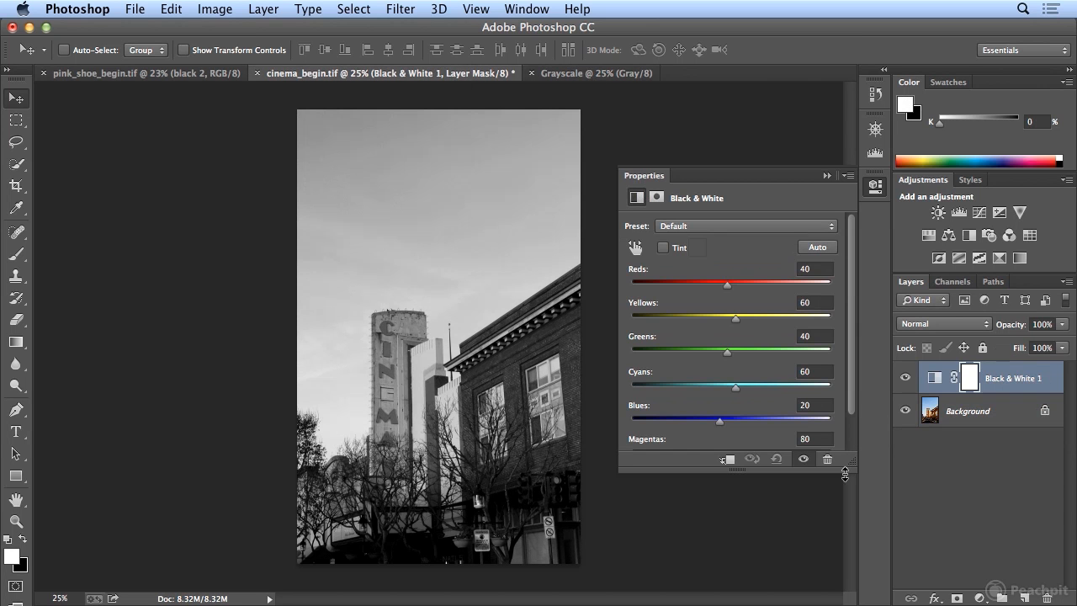
Lower Reds to -9 in the Black & White adjustment, toggling the adjustment layer to check against the original colors
left_click_drag(845, 470, 839, 521)
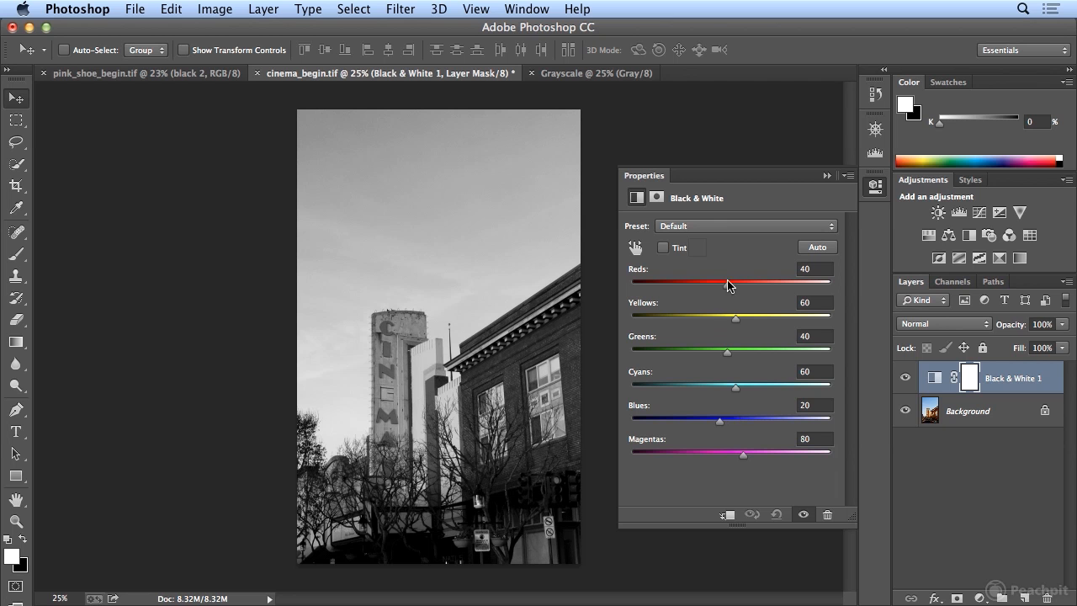
mouse_move(726, 283)
left_mouse_down()
mouse_move(678, 287)
mouse_move(749, 289)
mouse_move(673, 296)
mouse_move(738, 294)
mouse_move(697, 293)
mouse_move(711, 295)
left_mouse_up()
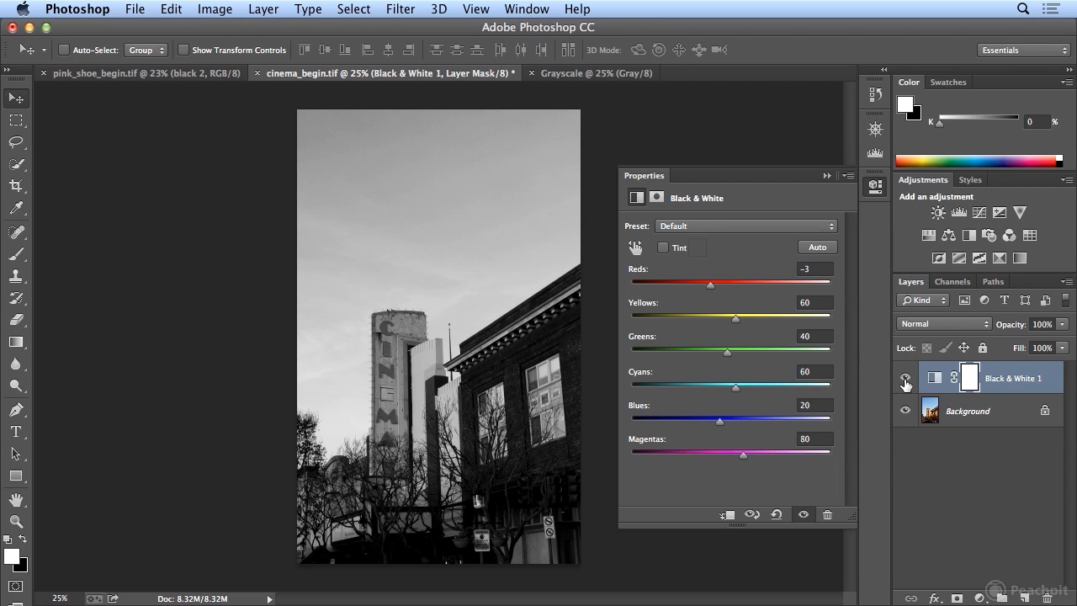
left_click(905, 380)
left_click(905, 380)
left_click(905, 380)
left_click(905, 380)
left_click(905, 380)
left_click(905, 381)
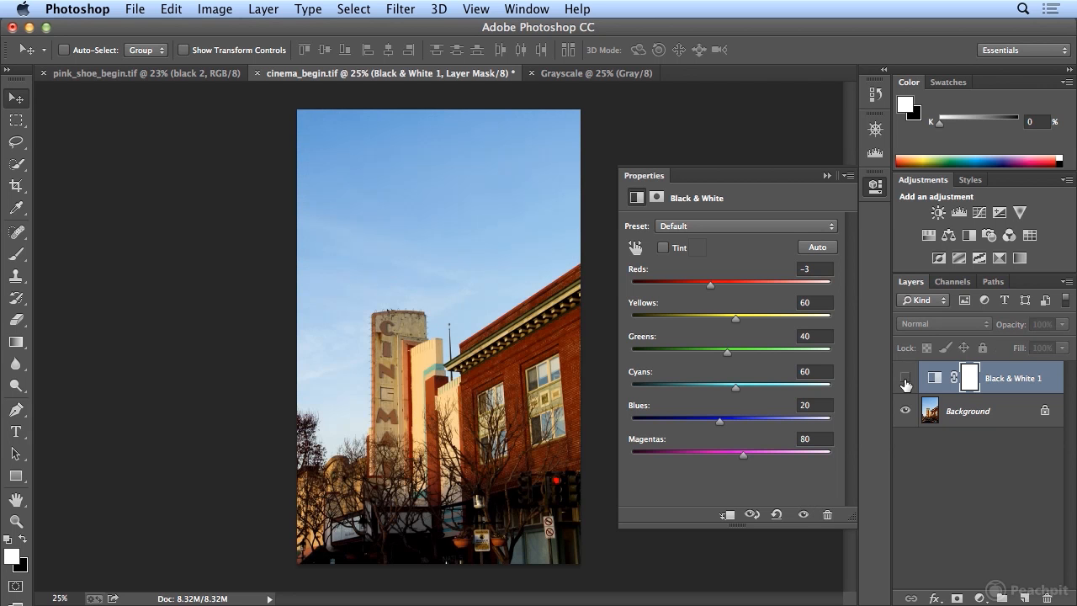
left_click(905, 380)
left_click(905, 381)
mouse_move(712, 287)
left_mouse_down()
mouse_move(737, 290)
mouse_move(684, 288)
mouse_move(732, 293)
mouse_move(690, 294)
mouse_move(716, 295)
mouse_move(707, 298)
left_mouse_up()
left_click(906, 378)
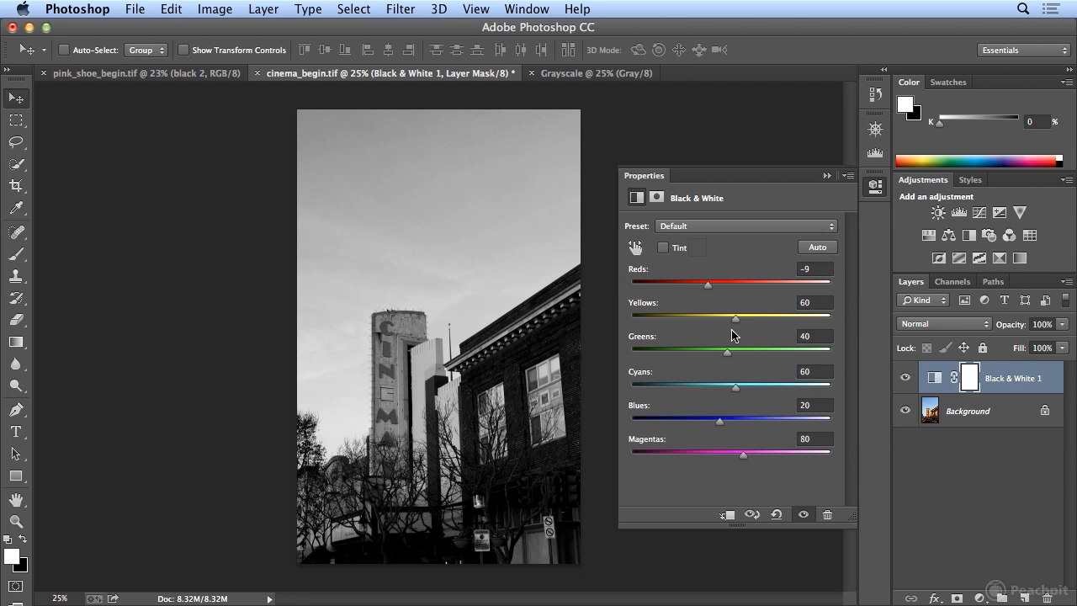
Set Yellows to 117 and Greens to -93 in the Black & White adjustment, checking against the color original
mouse_move(739, 320)
left_mouse_down()
mouse_move(772, 321)
mouse_move(757, 320)
left_mouse_up()
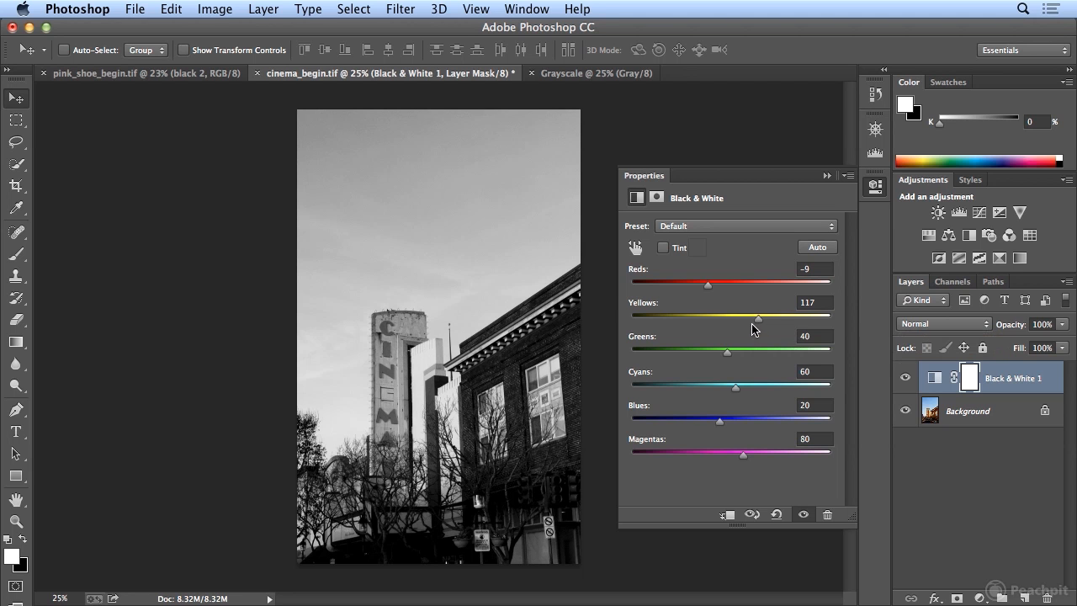
mouse_move(726, 353)
left_mouse_down()
mouse_move(784, 353)
mouse_move(699, 355)
mouse_move(730, 356)
mouse_move(713, 354)
left_mouse_up()
left_click(905, 378)
left_click(905, 379)
left_click(905, 379)
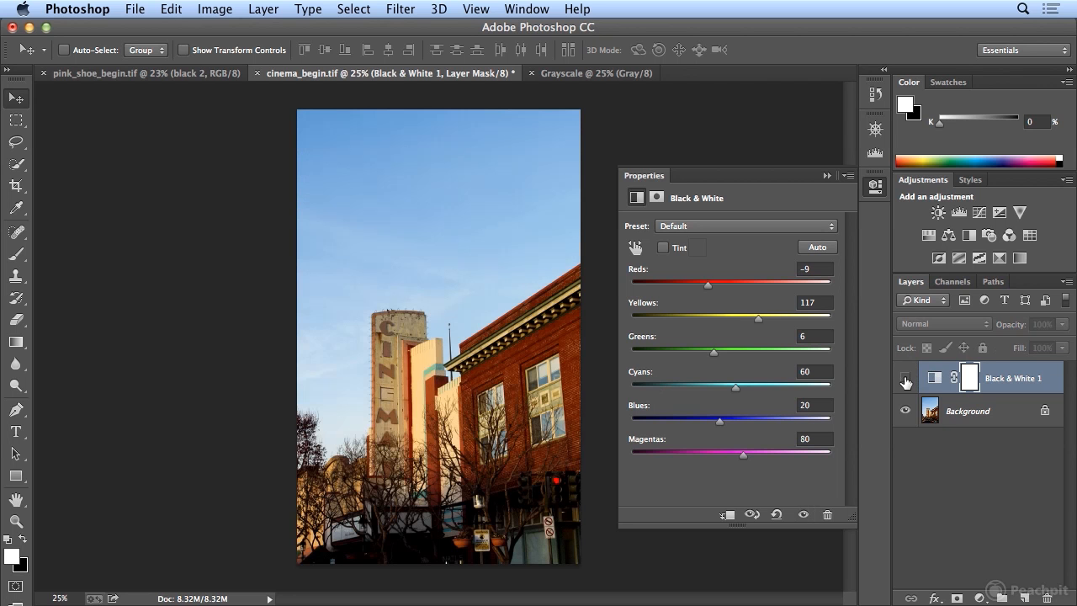
left_click(905, 378)
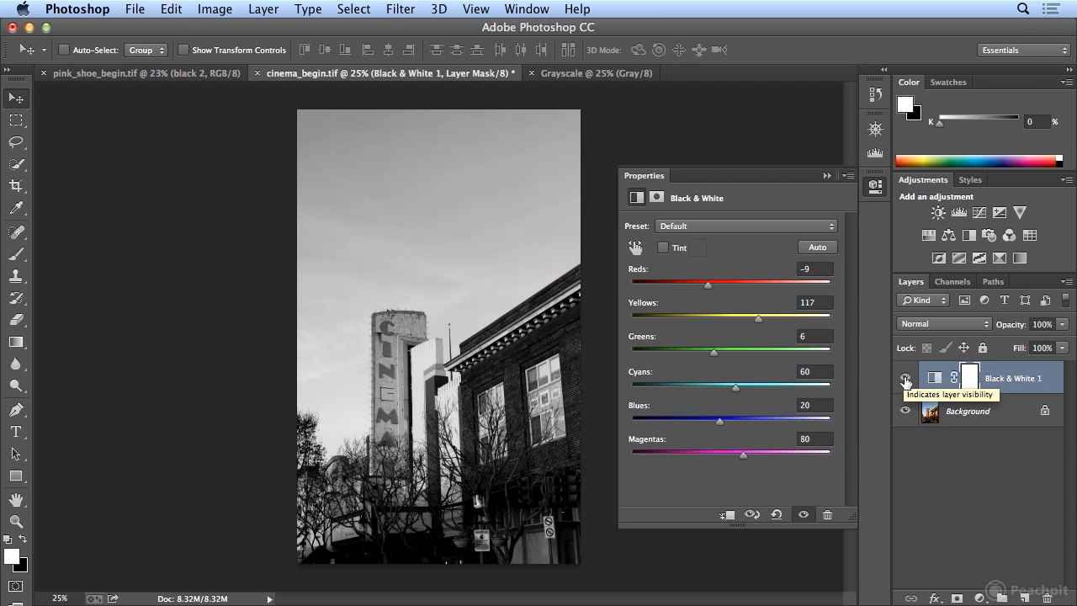
left_click_drag(714, 353, 675, 366)
Darken the sky by setting Cyans to 44 and Blues to -78 in the Black & White adjustment
left_click_drag(737, 390, 712, 393)
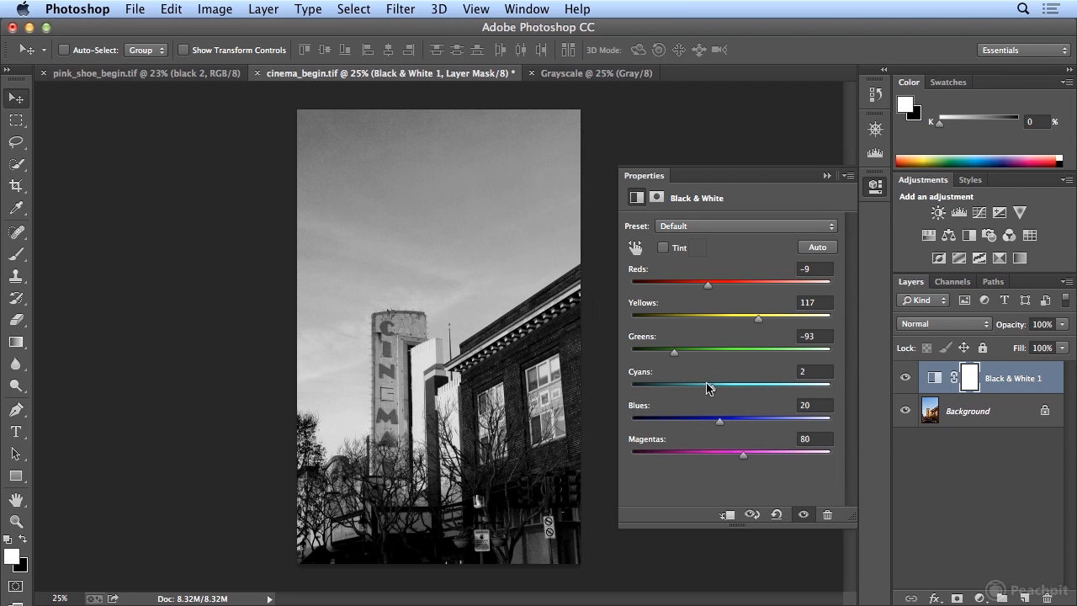
mouse_move(713, 394)
left_mouse_down()
mouse_move(746, 391)
mouse_move(673, 397)
mouse_move(745, 392)
mouse_move(693, 398)
left_mouse_up()
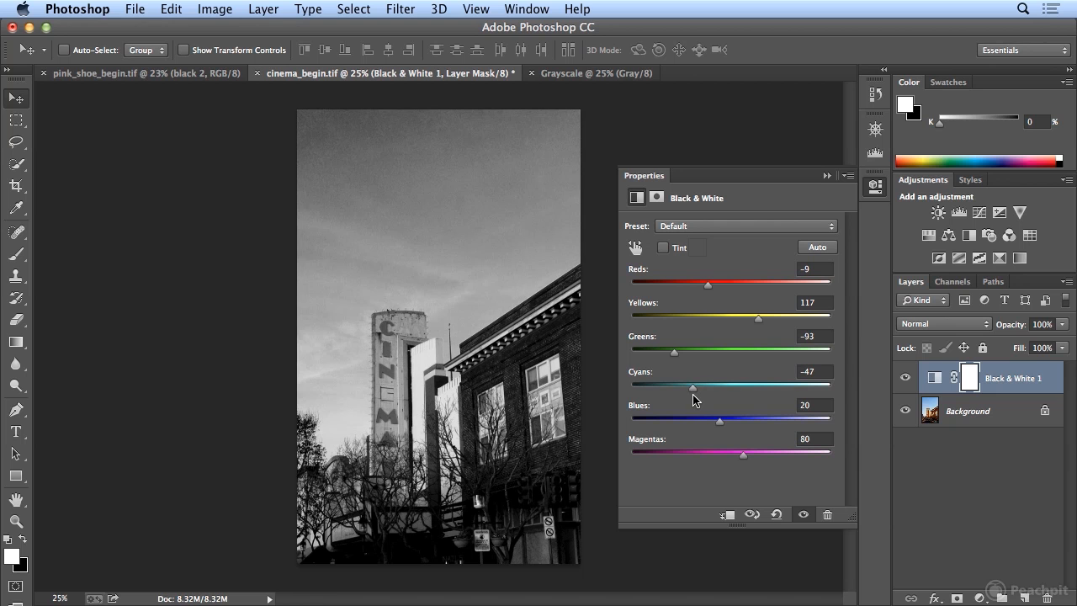
left_click_drag(698, 399, 694, 399)
mouse_move(720, 426)
left_mouse_down()
mouse_move(794, 427)
mouse_move(700, 427)
left_mouse_up()
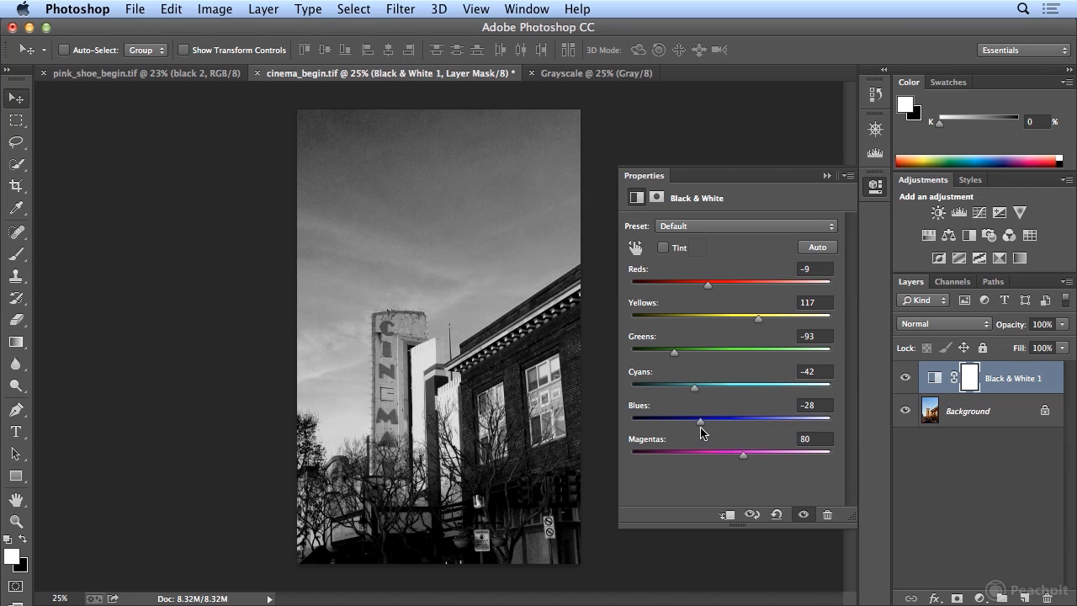
left_click_drag(694, 388, 737, 391)
mouse_move(697, 428)
left_mouse_down()
mouse_move(671, 428)
mouse_move(702, 425)
mouse_move(685, 429)
left_mouse_up()
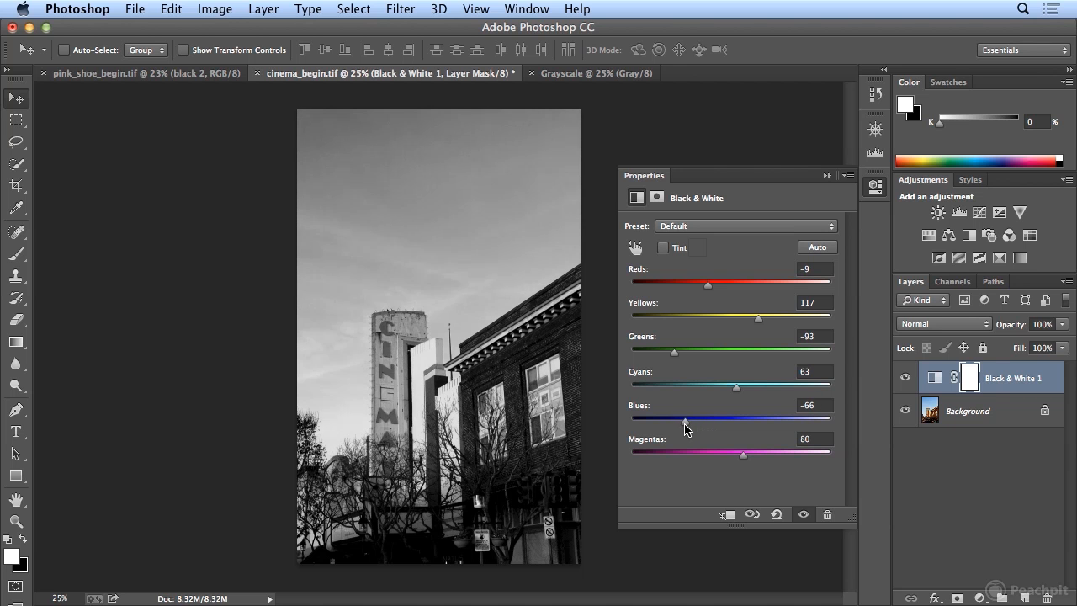
mouse_move(738, 392)
left_mouse_down()
mouse_move(768, 389)
mouse_move(729, 398)
left_mouse_up()
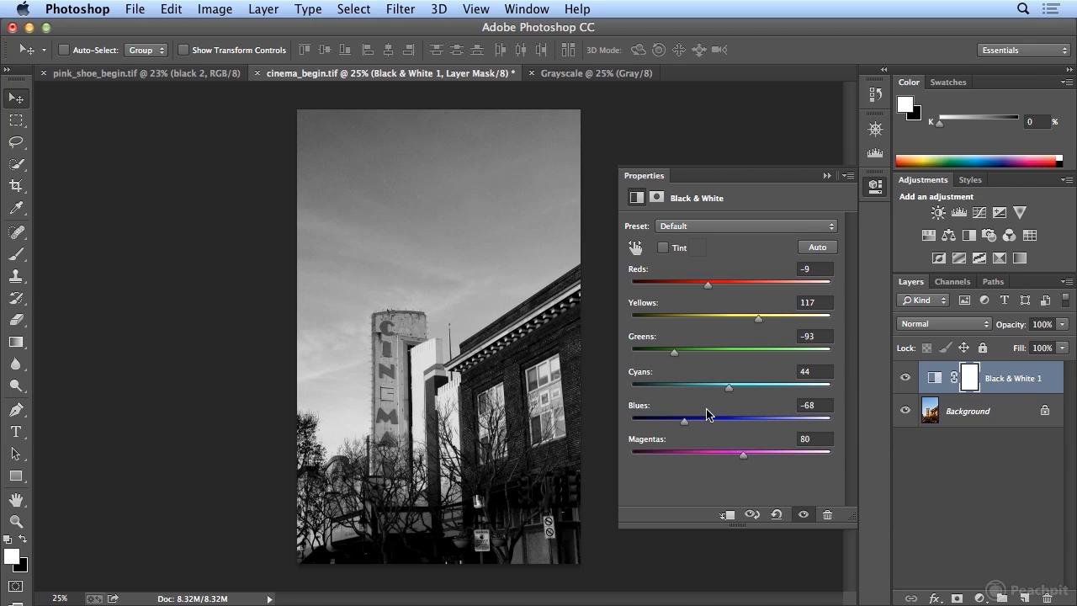
mouse_move(690, 423)
left_mouse_down()
mouse_move(698, 427)
mouse_move(682, 426)
left_mouse_up()
Set Magentas to 52 and Yellows to 151 in the Black & White adjustment, and collapse its properties
mouse_move(745, 459)
left_mouse_down()
mouse_move(672, 461)
mouse_move(803, 458)
mouse_move(686, 459)
mouse_move(731, 460)
left_mouse_up()
left_click_drag(757, 323, 782, 321)
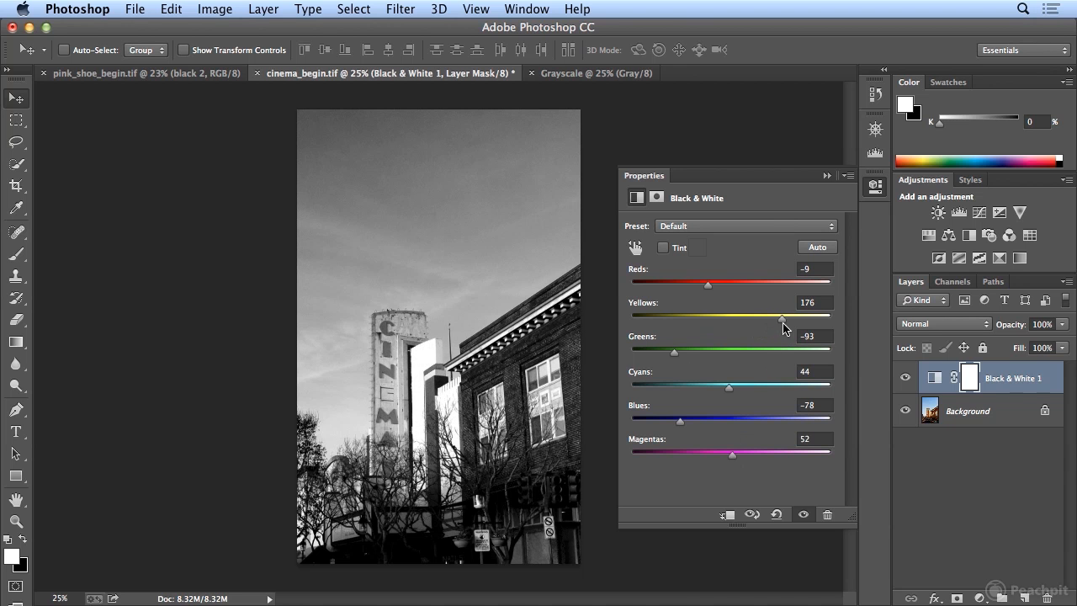
left_click_drag(779, 321, 773, 326)
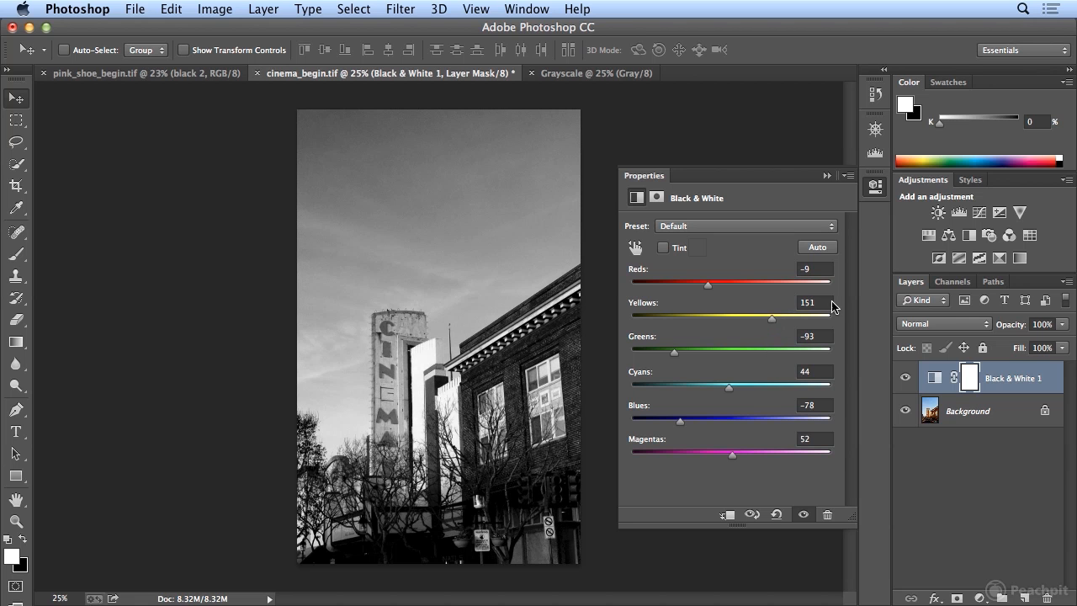
left_click(875, 193)
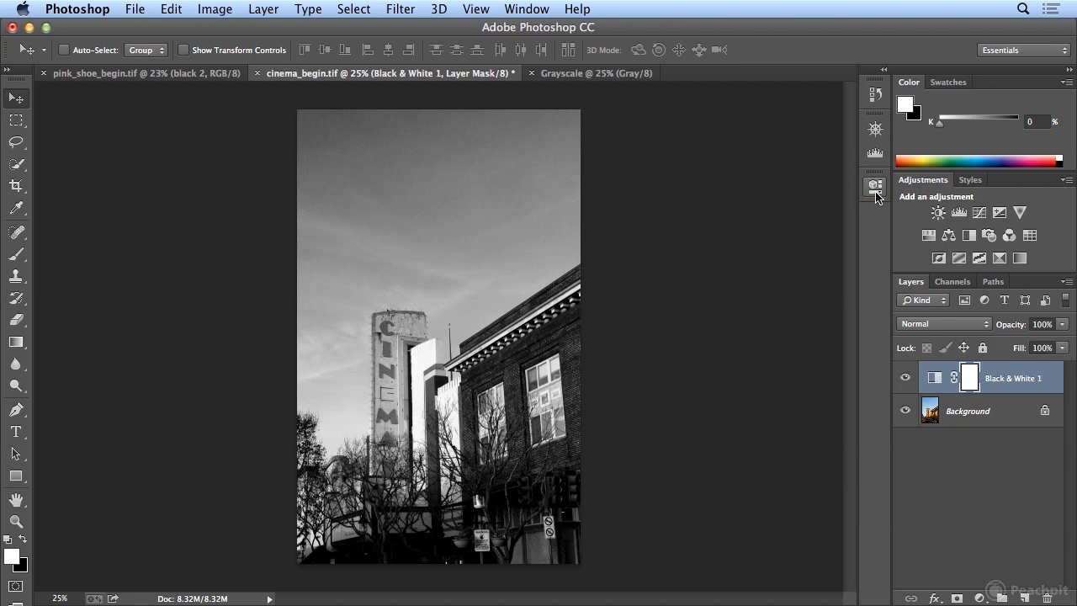
Arrange the Grayscale document side by side with cinema_begin.tif and reopen the latter's Black & White adjustment properties
left_click(584, 76)
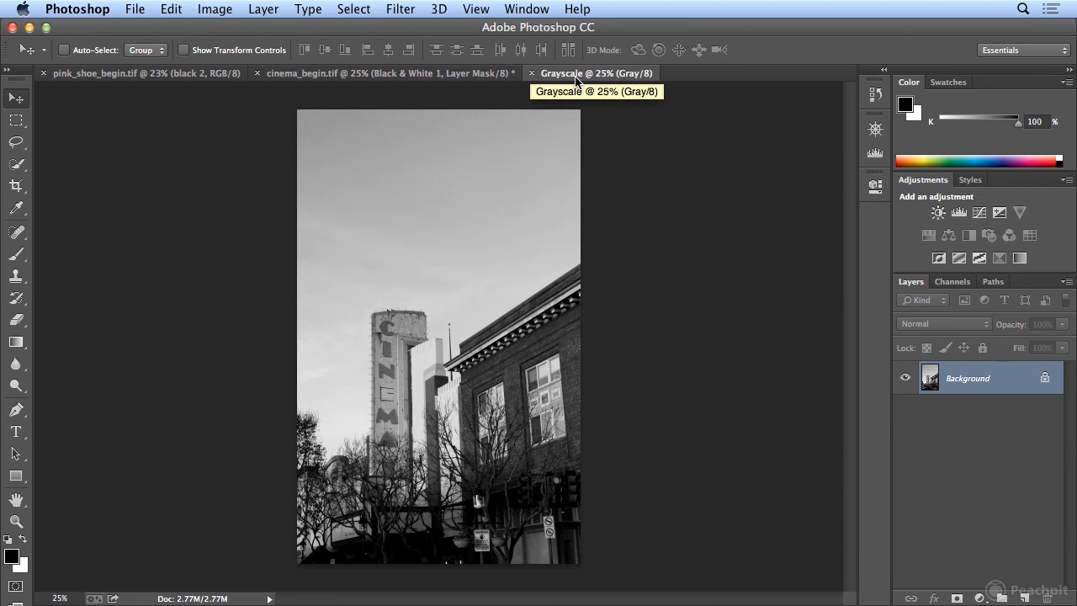
left_click_drag(576, 80, 855, 132)
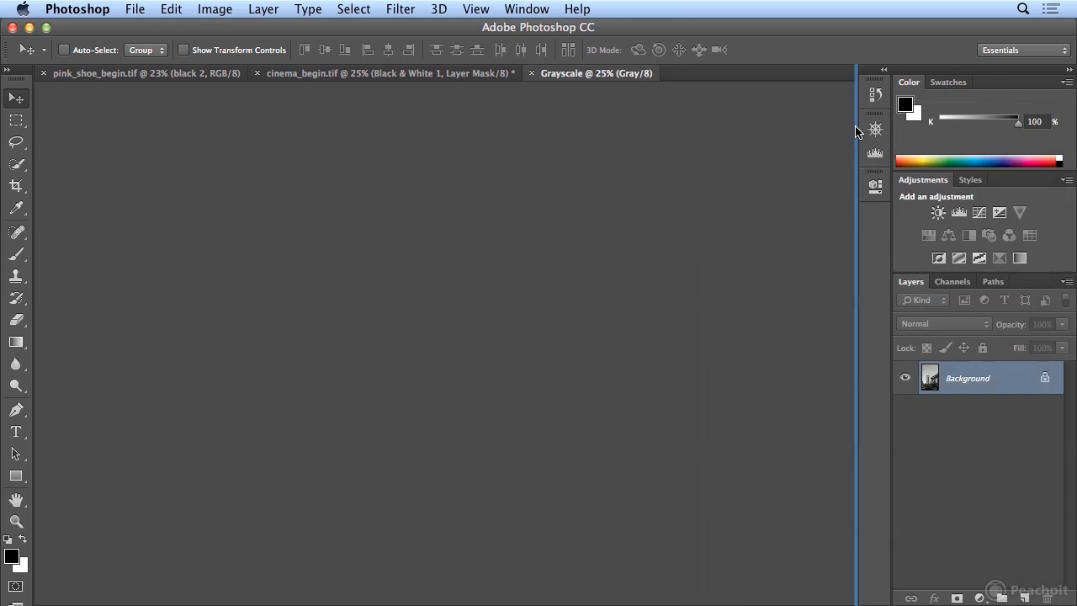
left_click(212, 74)
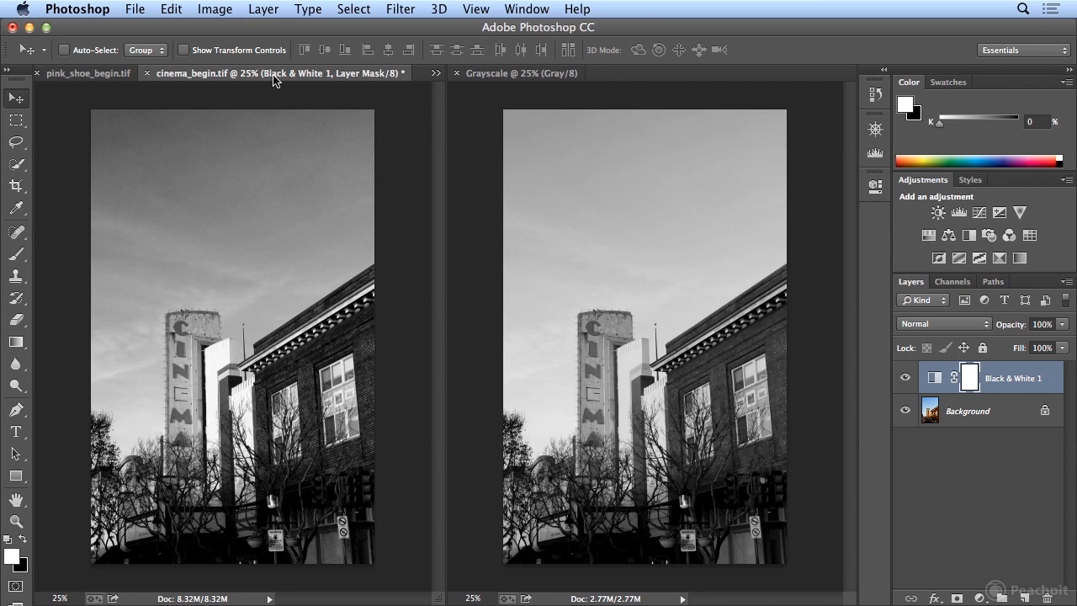
left_click(874, 186)
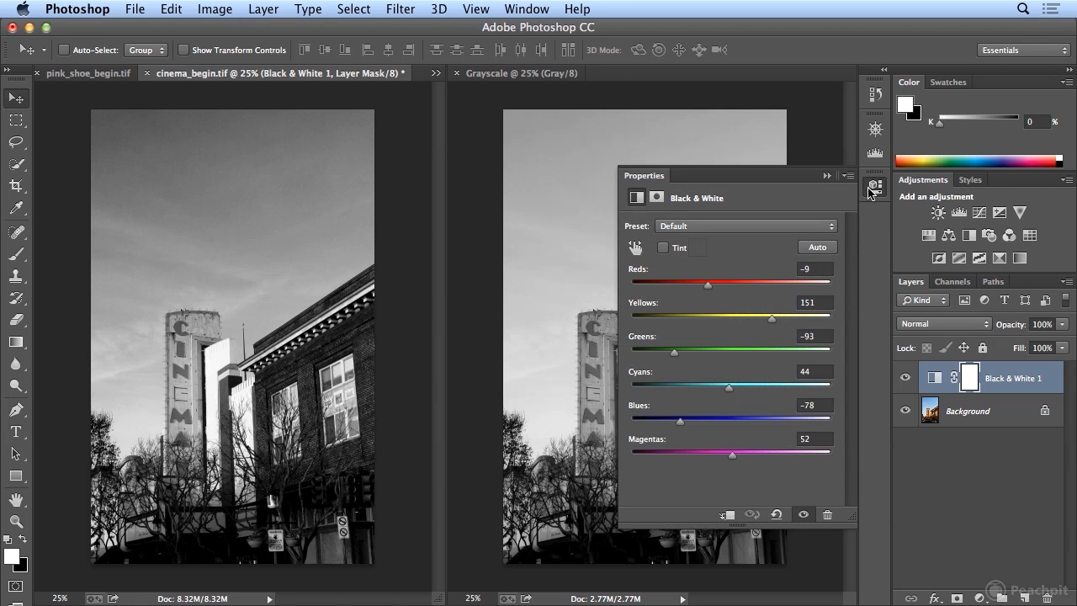
Set Blues to -19 and Yellows to 222 in cinema_begin.tif's Black & White adjustment, and collapse its properties
left_click_drag(679, 423, 709, 425)
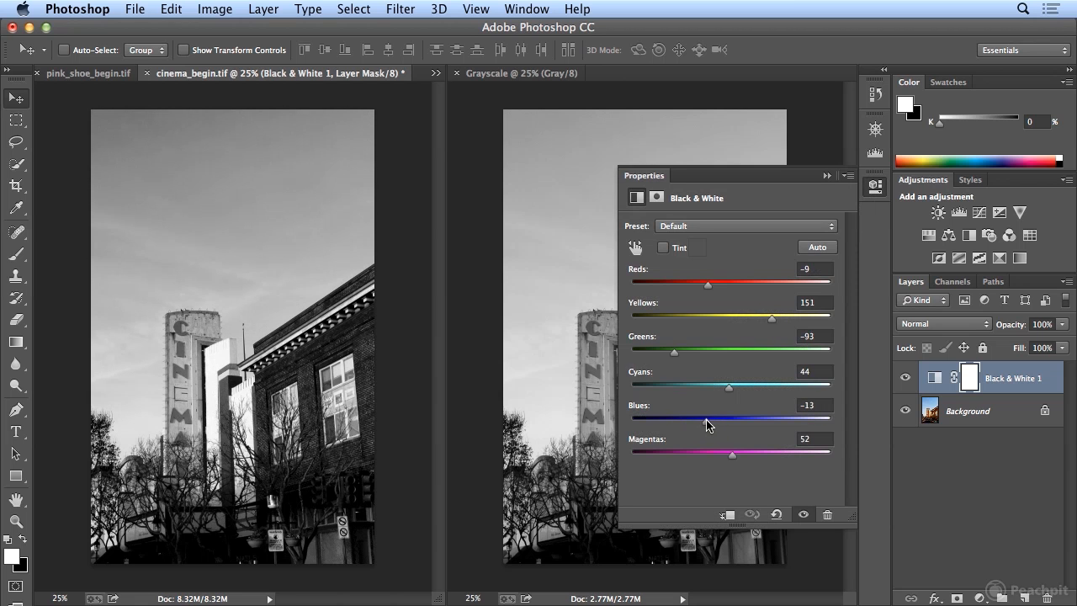
left_click_drag(775, 320, 801, 323)
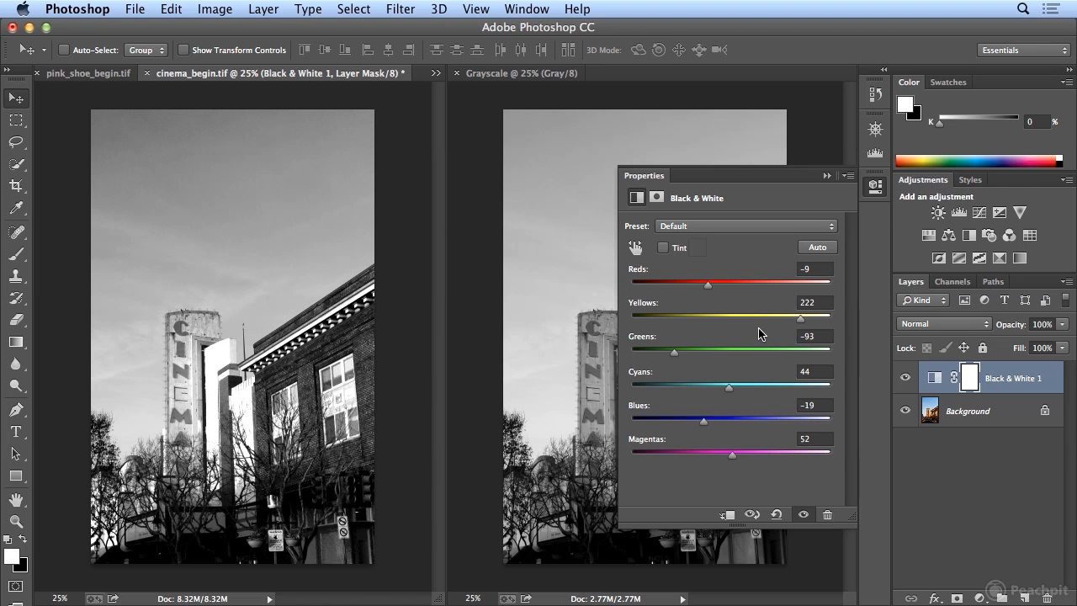
left_click(881, 193)
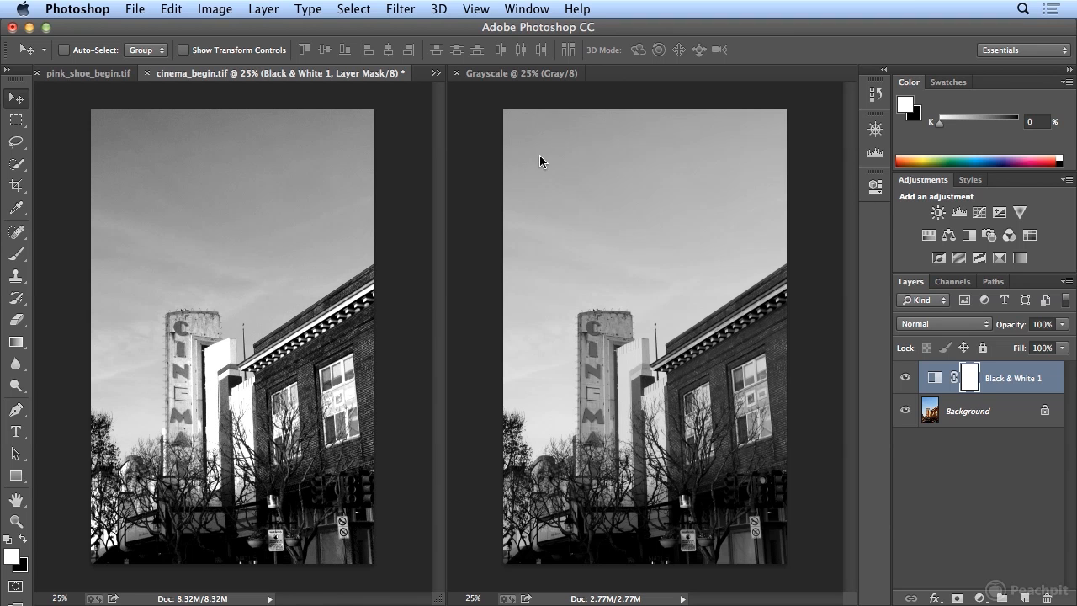
Convert pink_shoe_begin.tif to Grayscale mode, discarding its color information
left_click(89, 76)
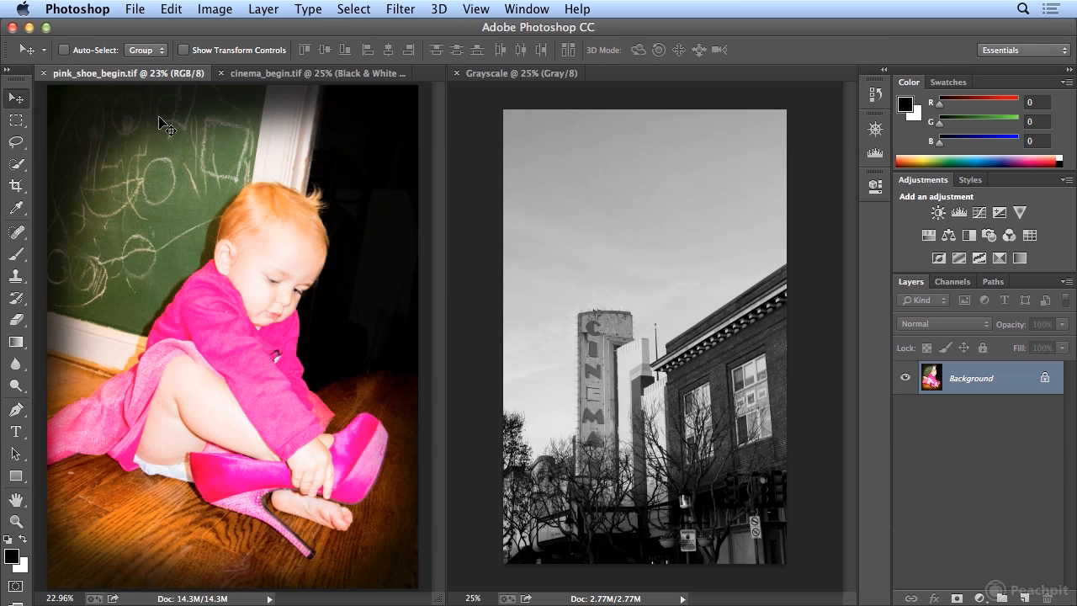
left_click(214, 8)
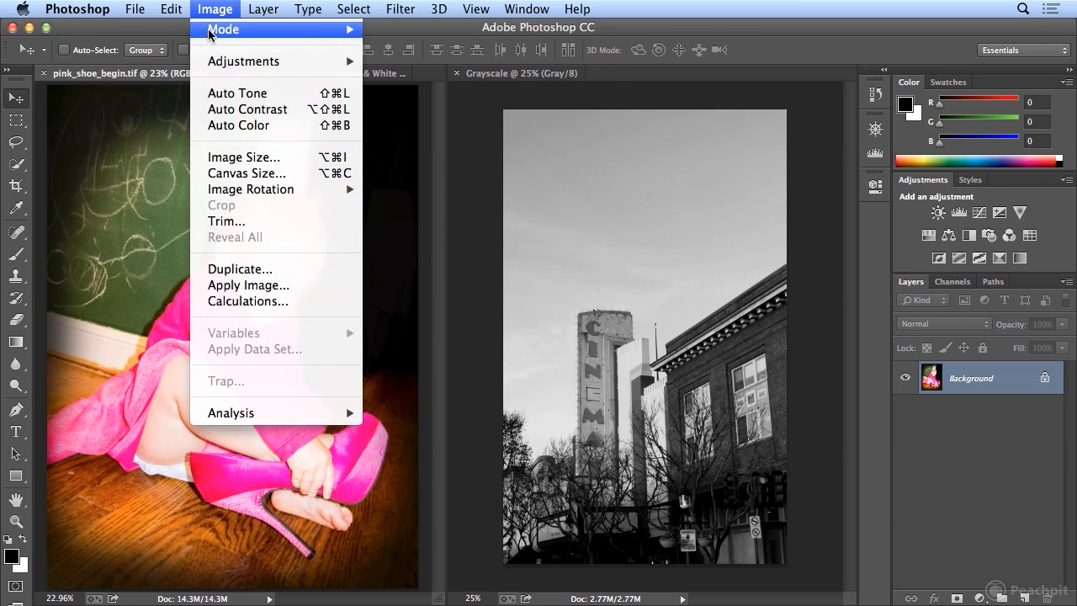
mouse_move(212, 32)
left_click(411, 50)
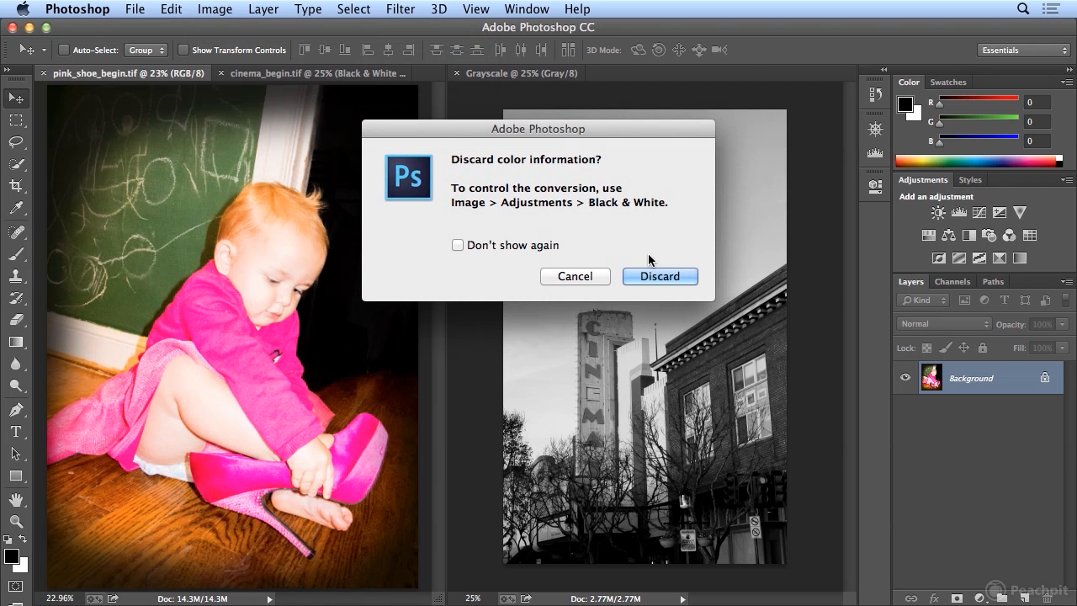
left_click(472, 247)
left_click(654, 277)
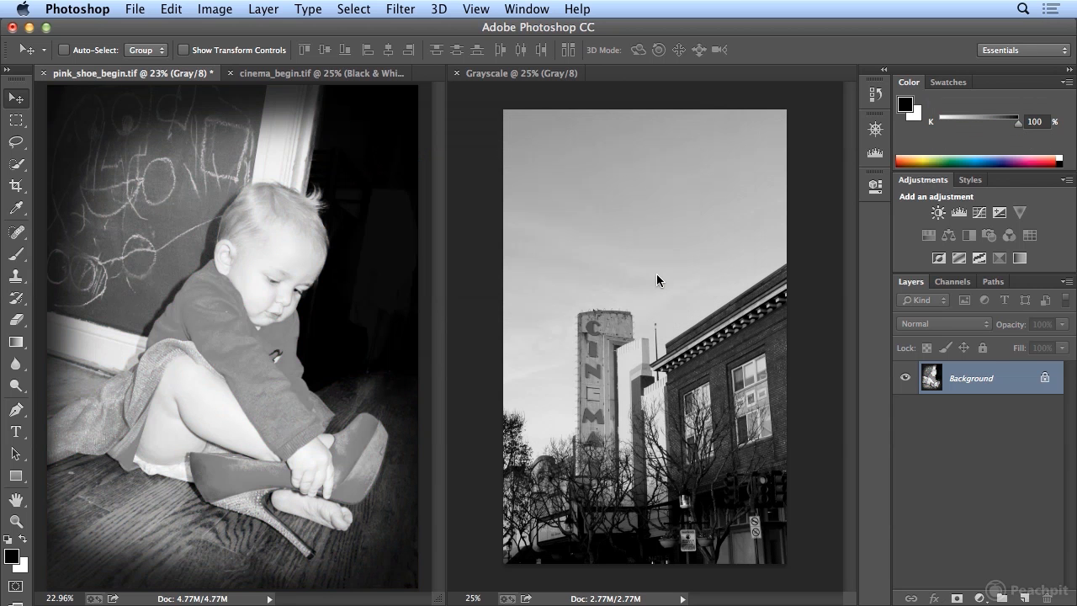
Create a new document from the Grayscale history state and place it beside pink_shoe_begin.tif at 25% zoom
left_click(871, 106)
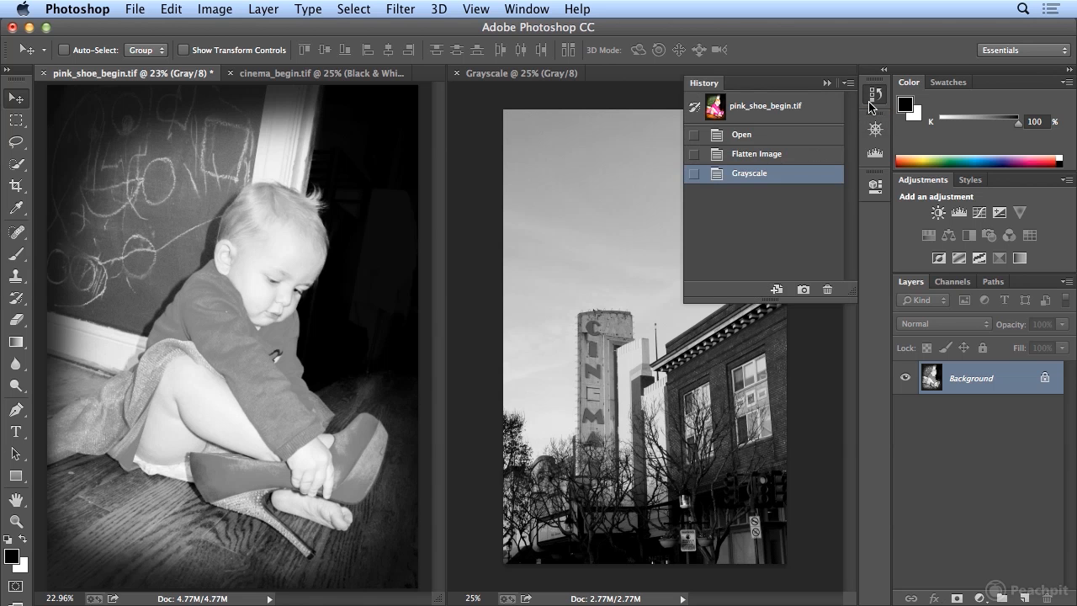
left_click(776, 290)
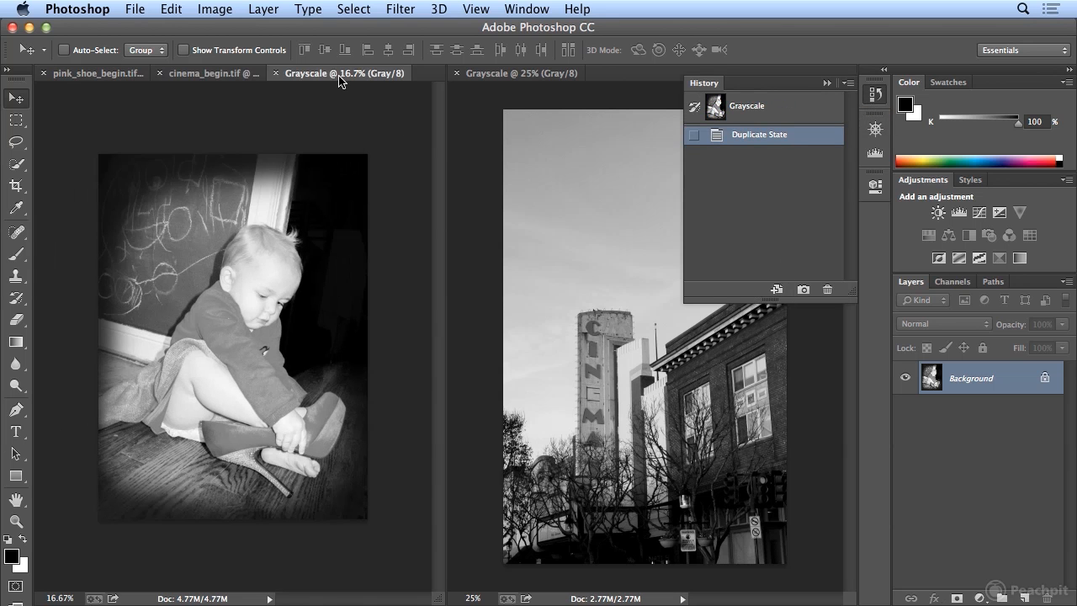
left_click_drag(393, 77, 599, 90)
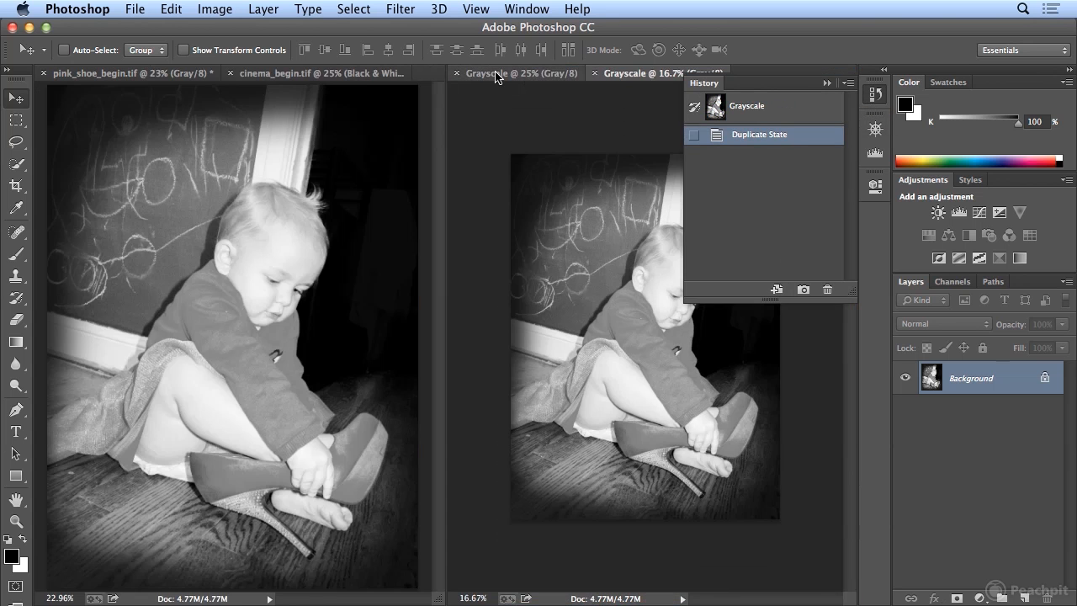
left_click(884, 101)
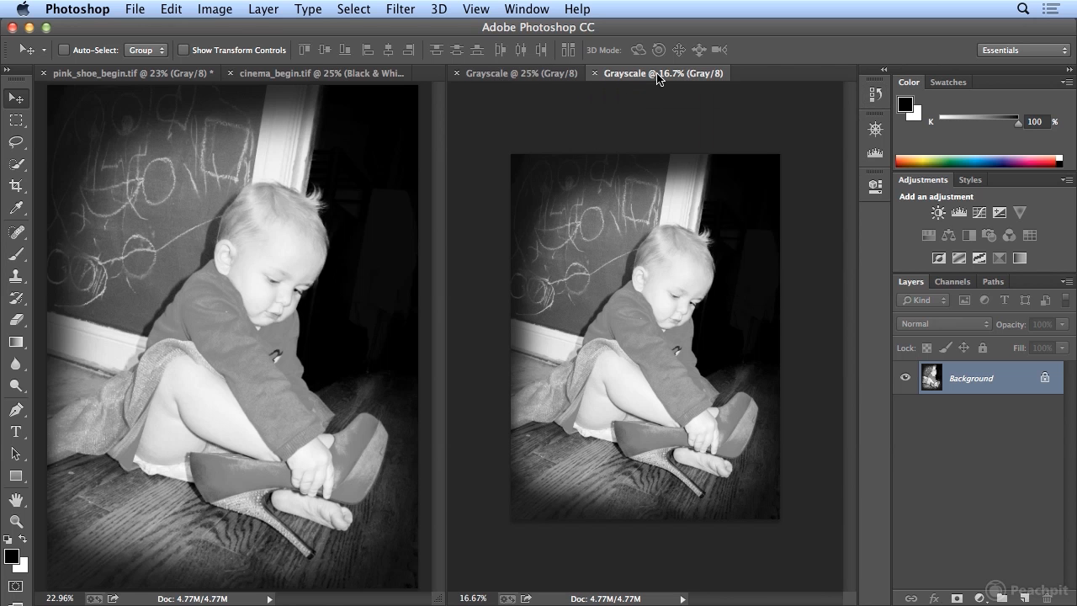
key("super+plus")
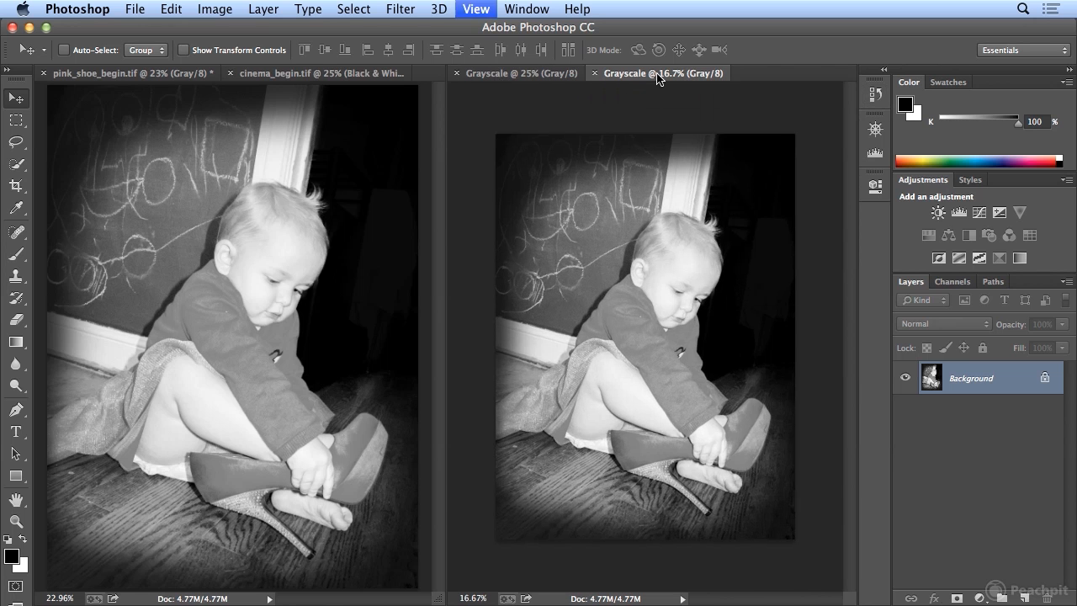
Undo the grayscale conversion of pink_shoe_begin.tif and add a Black & White adjustment layer above its Background
left_click(179, 77)
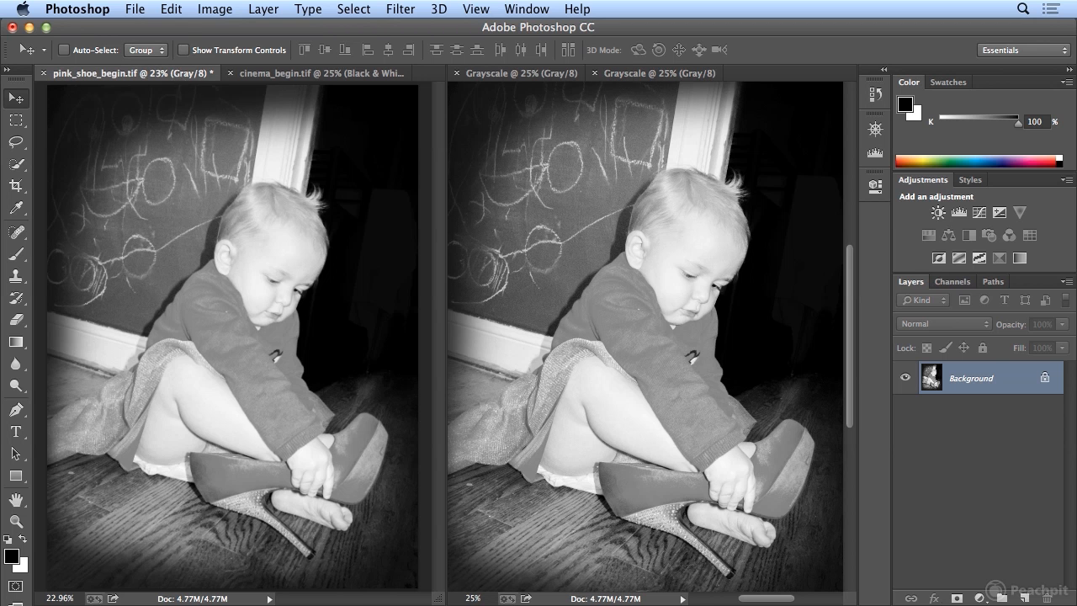
left_click(171, 10)
left_click(179, 31)
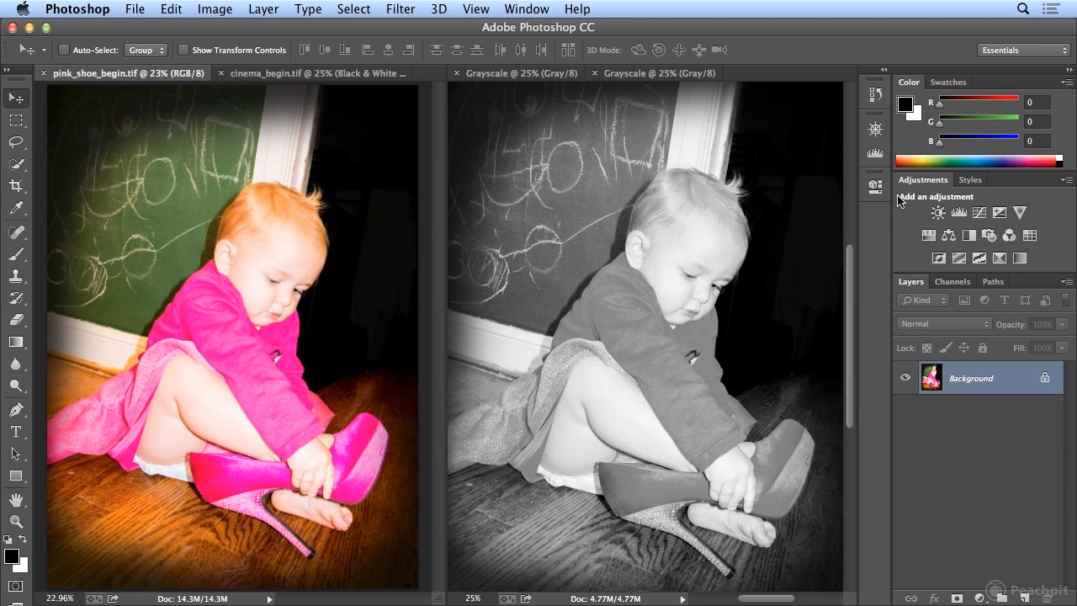
left_click(969, 237)
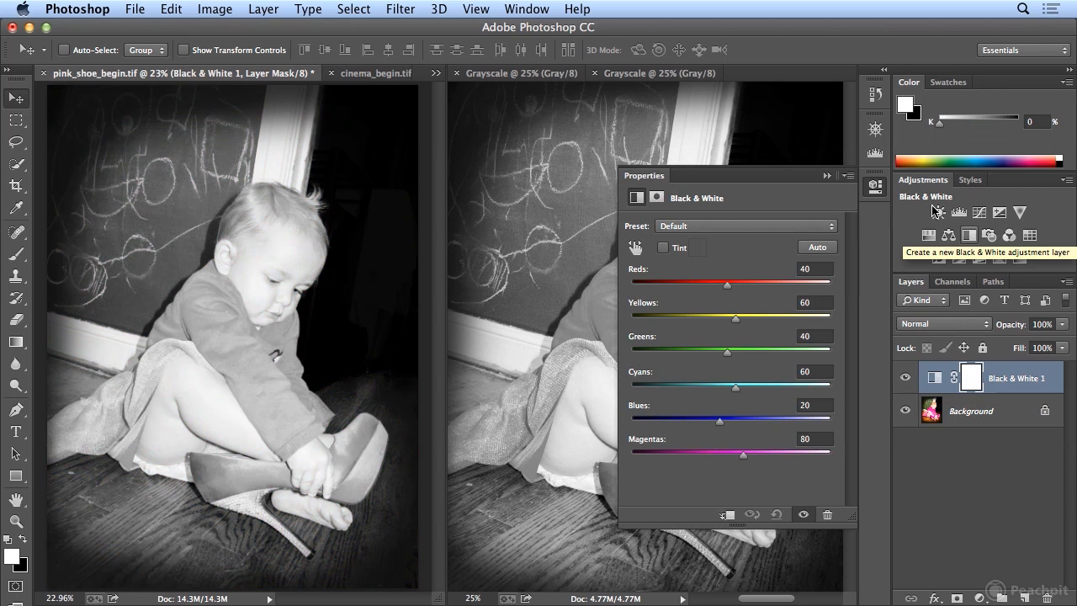
left_click(879, 192)
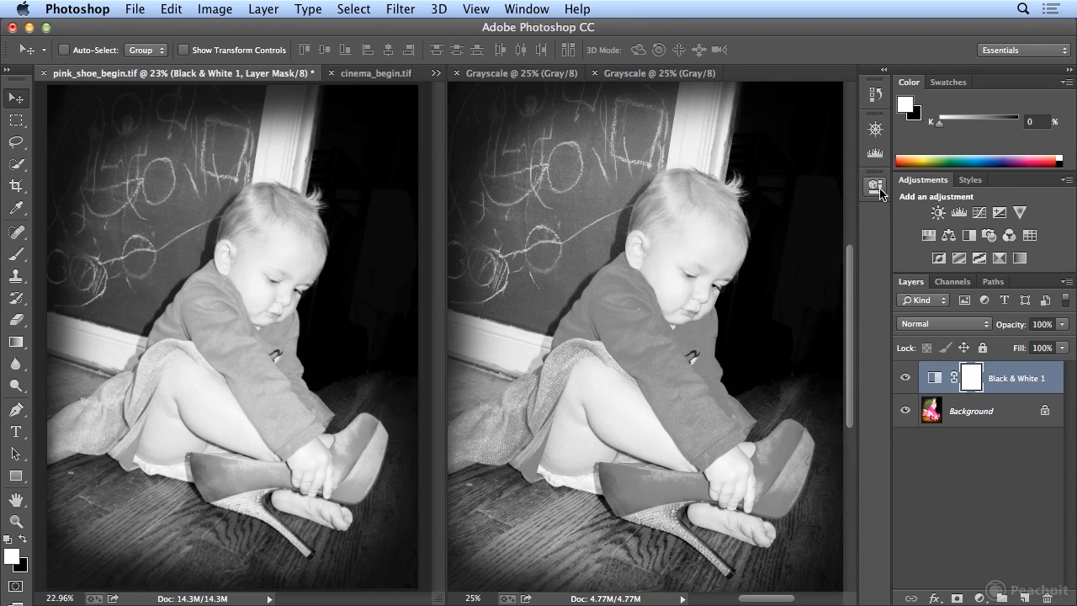
Set Reds to -21 and Yellows to 63 in the Black & White adjustment, checking against the color original
left_click(878, 190)
left_click_drag(728, 290, 703, 289)
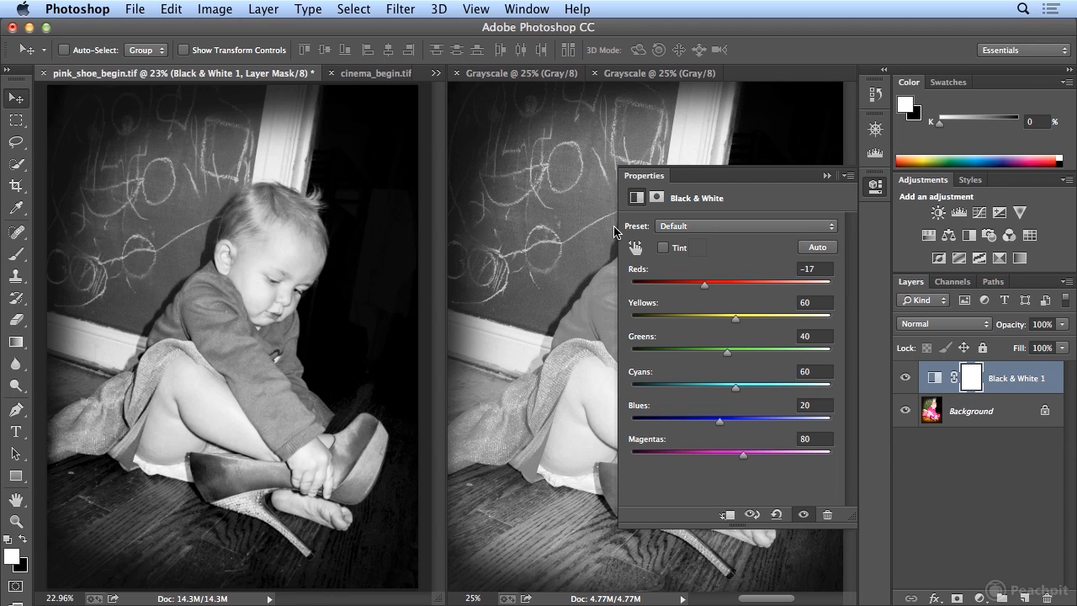
mouse_move(706, 284)
left_mouse_down()
mouse_move(737, 284)
mouse_move(692, 290)
left_mouse_up()
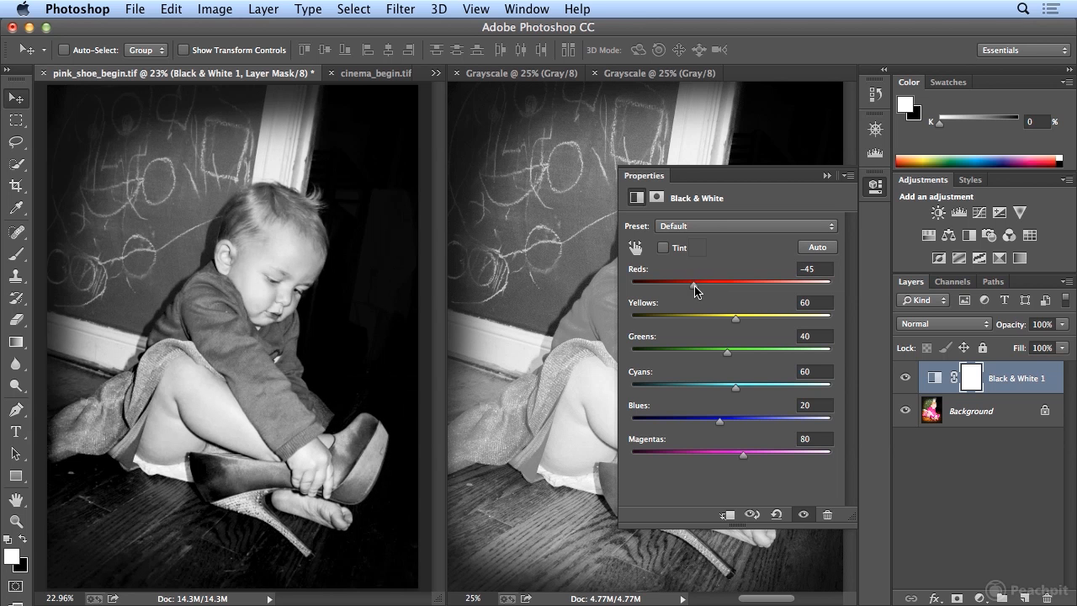
left_click(904, 378)
left_click(904, 378)
left_click(904, 379)
left_click(905, 379)
mouse_move(693, 290)
left_mouse_down()
mouse_move(669, 290)
mouse_move(696, 289)
left_mouse_up()
left_click_drag(732, 318, 771, 320)
left_click_drag(783, 321, 703, 286)
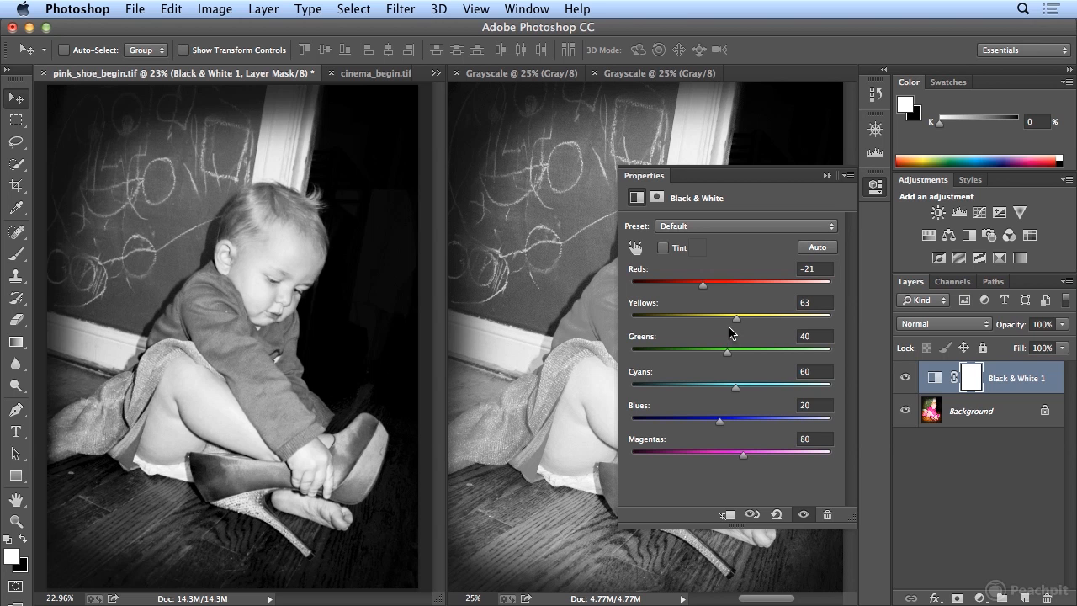
Darken the chalkboard by setting Greens to -55, and set Cyans to 84 and Blues to 92
left_click_drag(726, 357, 623, 369)
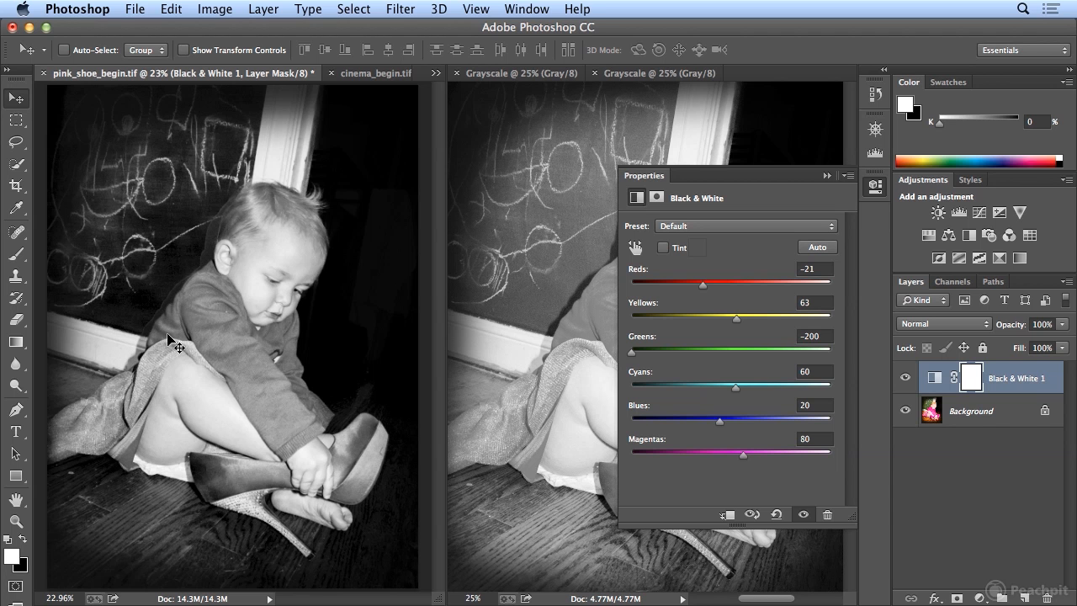
left_click_drag(631, 352, 688, 355)
left_click_drag(736, 389, 749, 426)
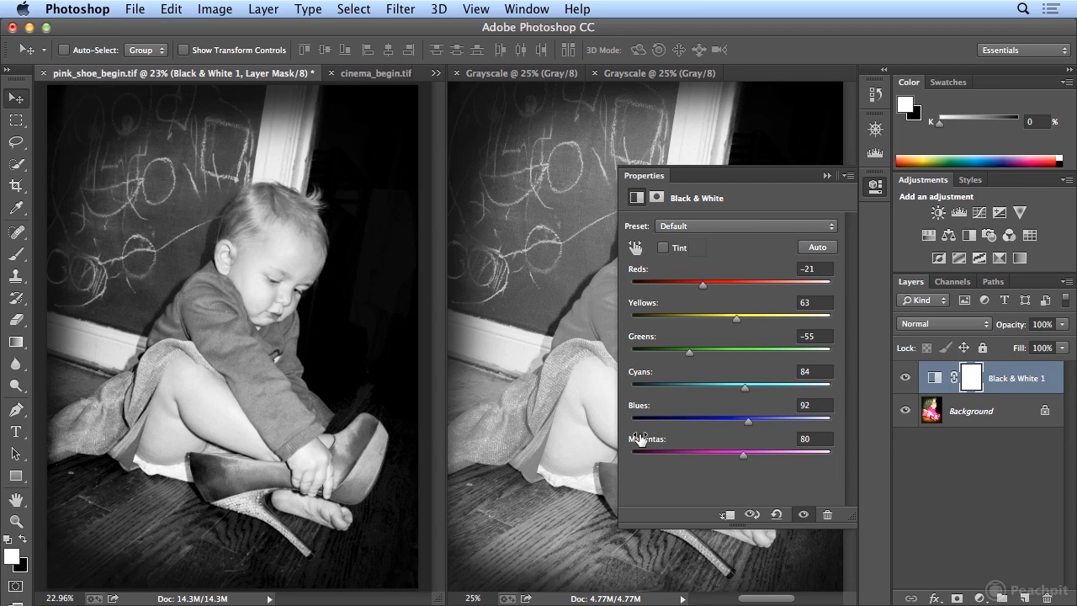
Darken the sweater and shoe by setting Magentas to 6 and Reds to -11, and collapse the adjustment's properties
mouse_move(744, 455)
left_mouse_down()
mouse_move(702, 459)
mouse_move(727, 459)
left_mouse_up()
mouse_move(704, 287)
left_mouse_down()
mouse_move(688, 305)
mouse_move(707, 298)
left_mouse_up()
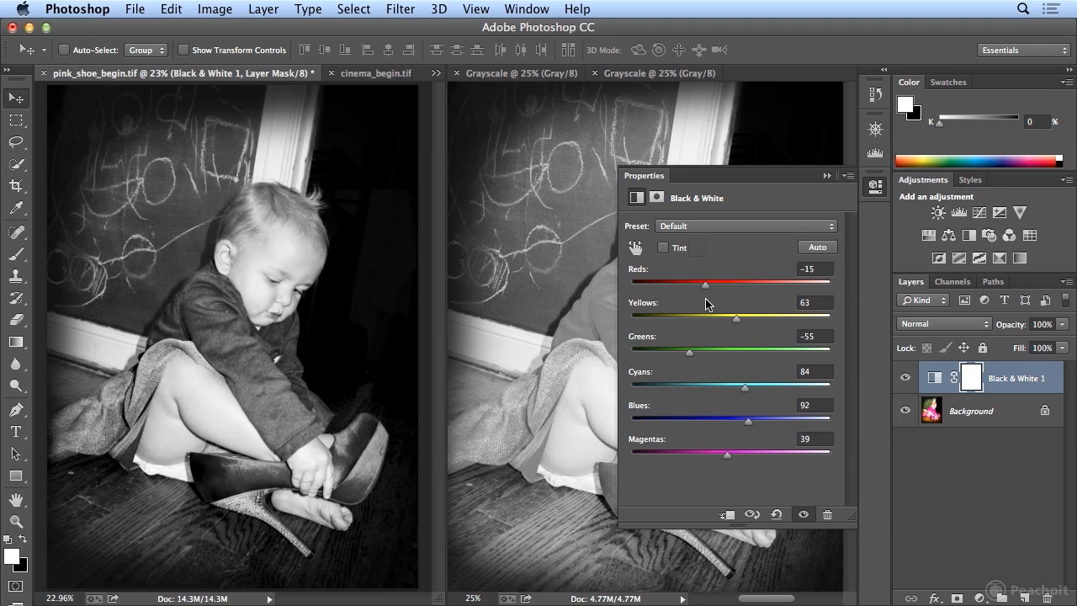
mouse_move(726, 454)
left_mouse_down()
mouse_move(687, 458)
mouse_move(708, 455)
left_mouse_up()
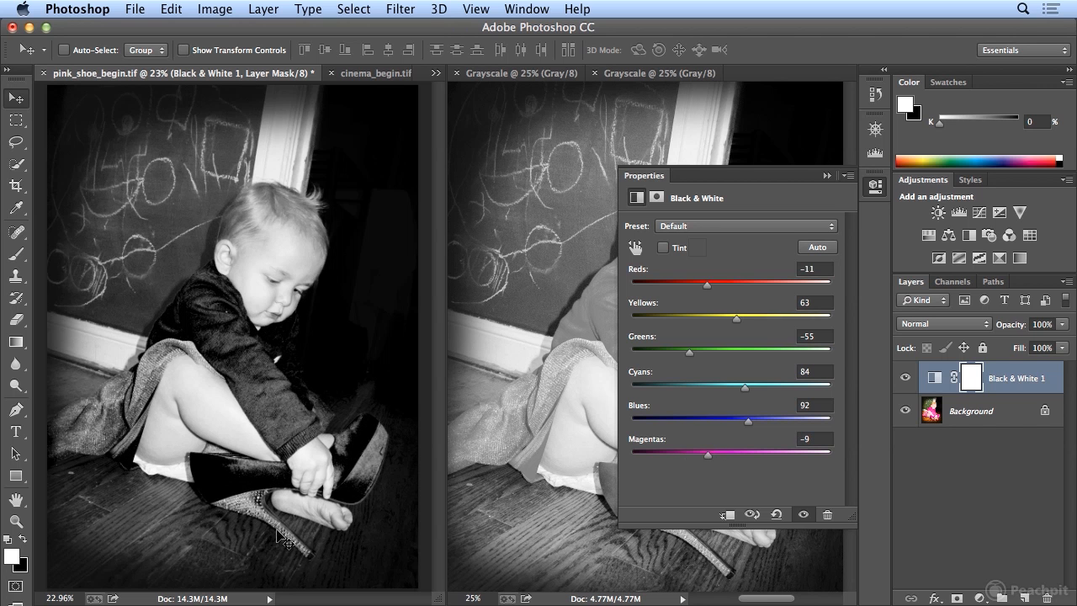
left_click_drag(711, 461, 714, 460)
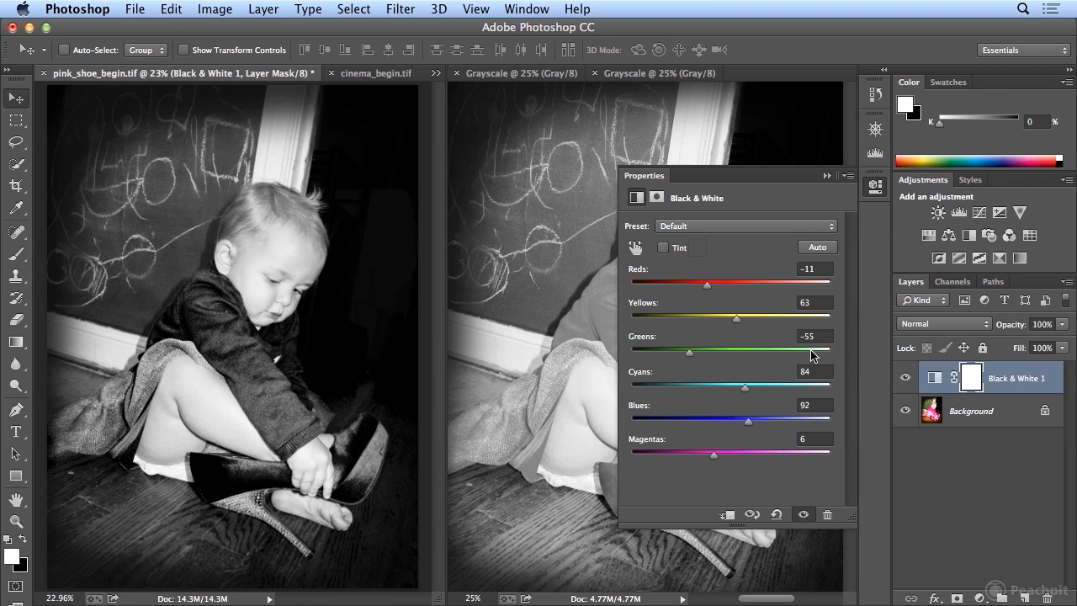
left_click(878, 186)
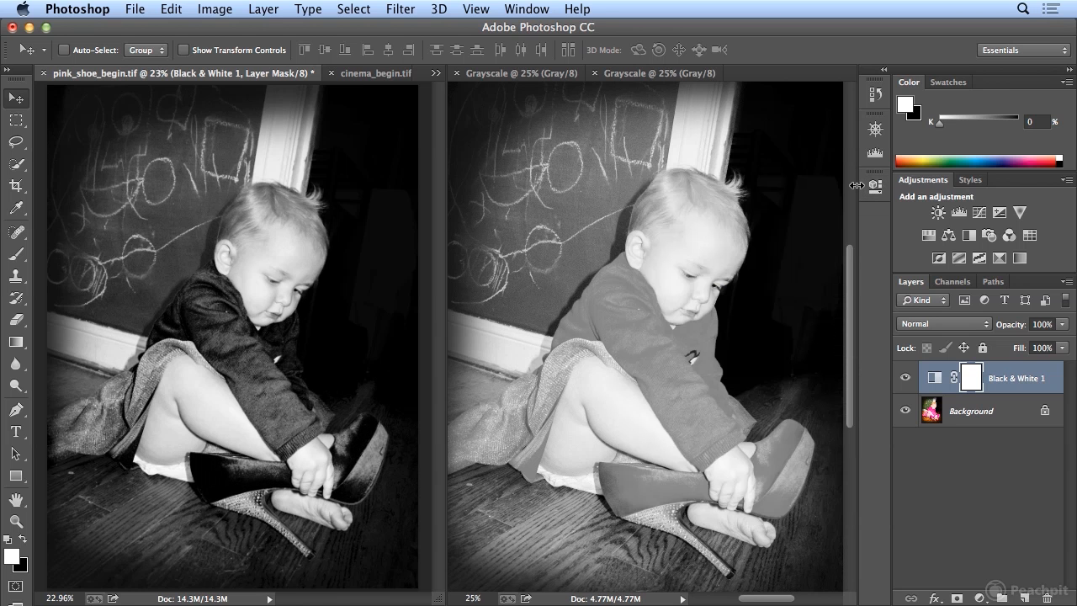